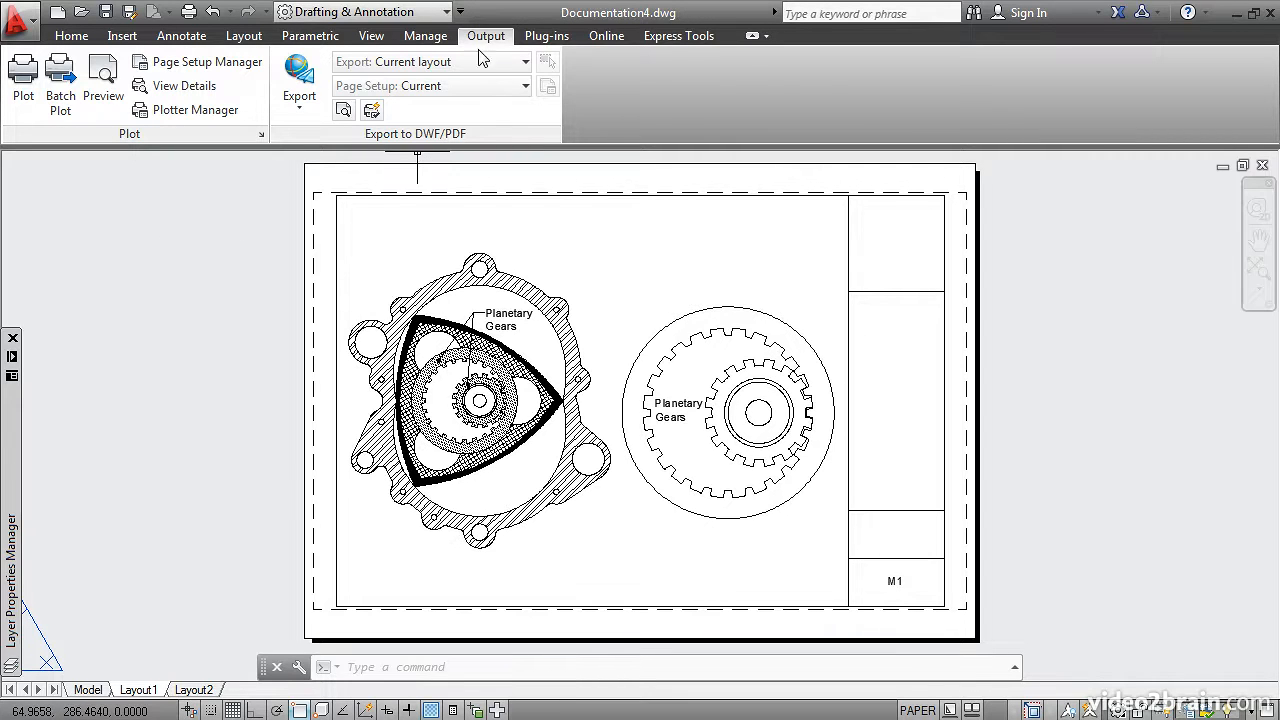
# - Preview the Layout1 plot, examine the hatch line thickness around the gears up close, and leave without plotting
pyautogui.click(22, 80)
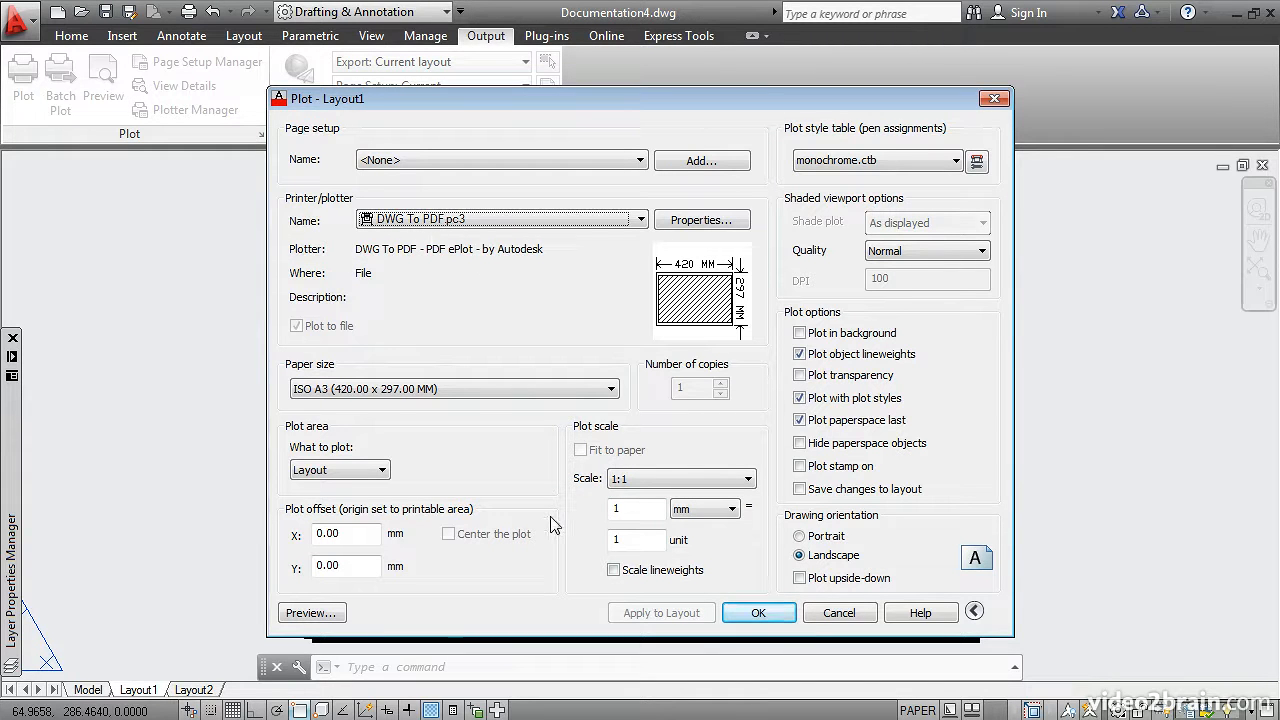
pyautogui.click(305, 616)
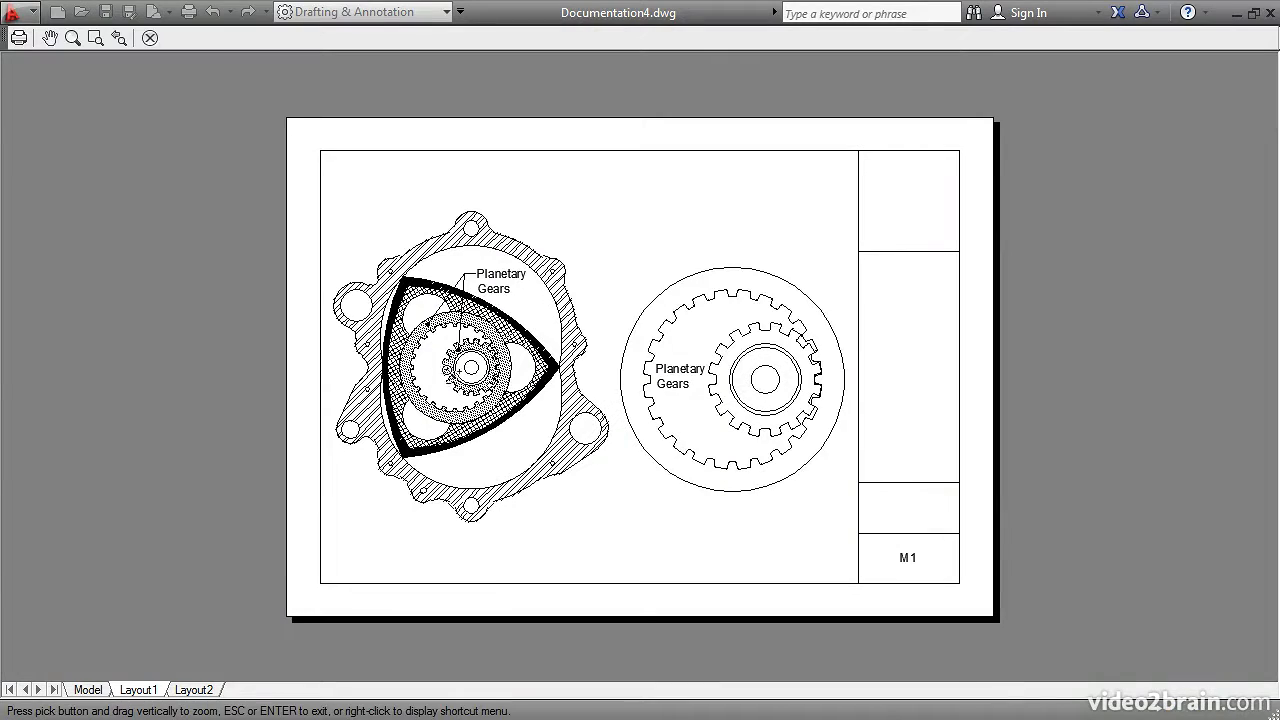
pyautogui.scroll(2, 475, 373)
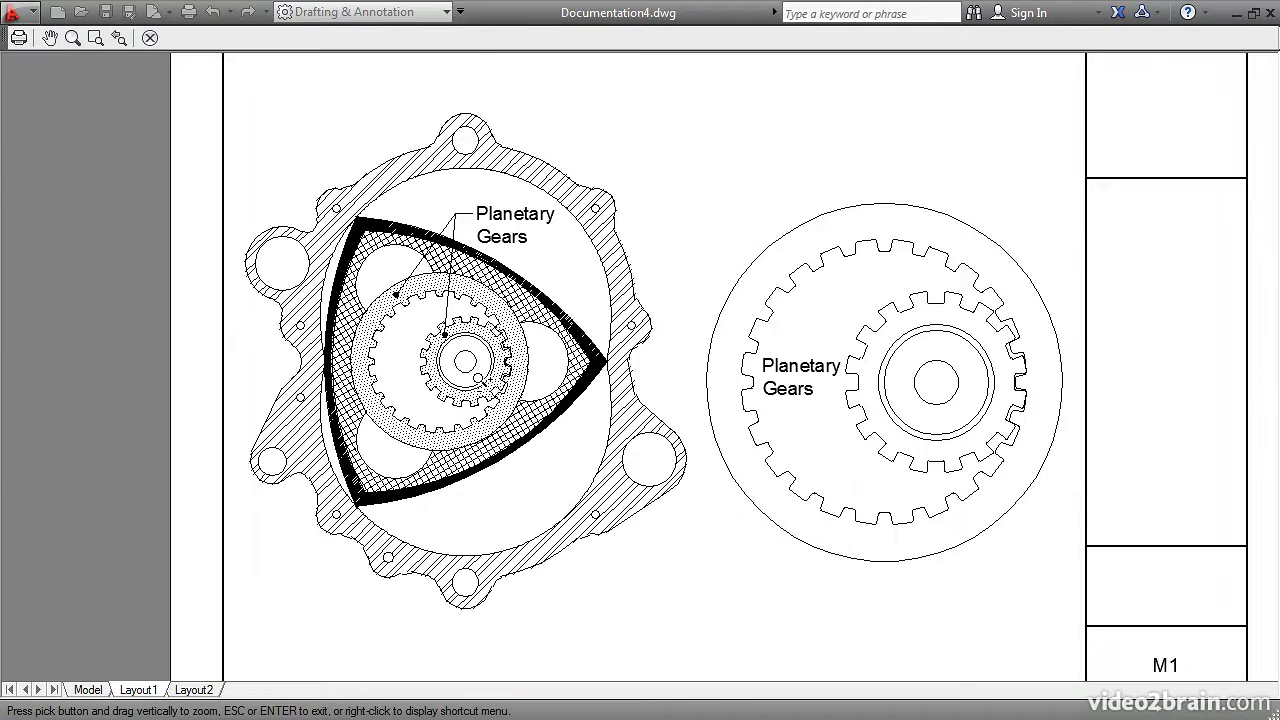
pyautogui.scroll(4, 490, 405)
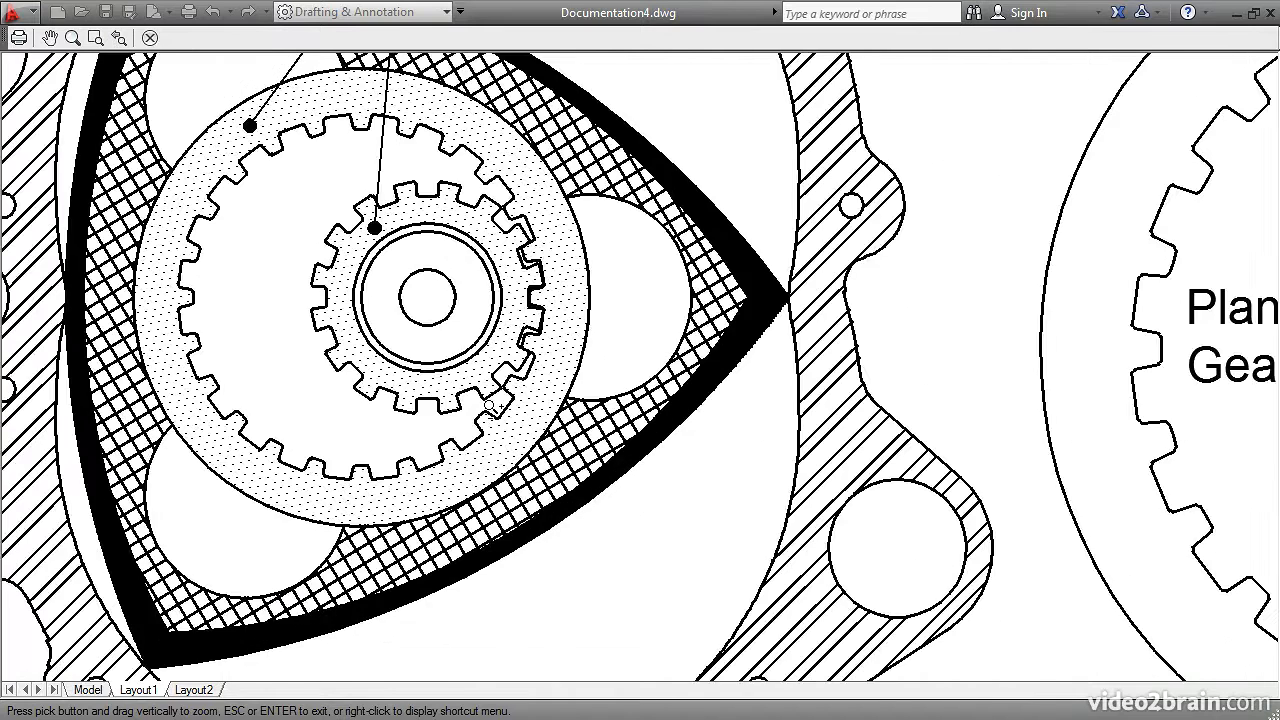
pyautogui.scroll(2, 490, 405)
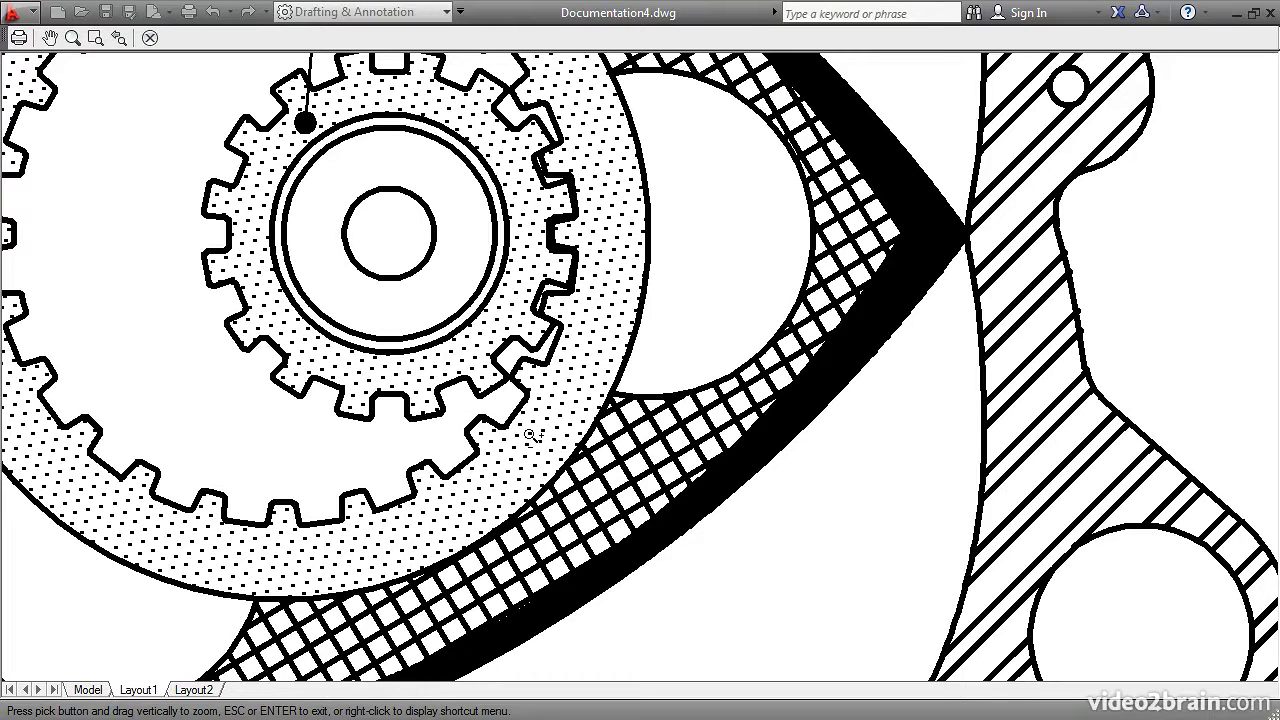
pyautogui.click(150, 38)
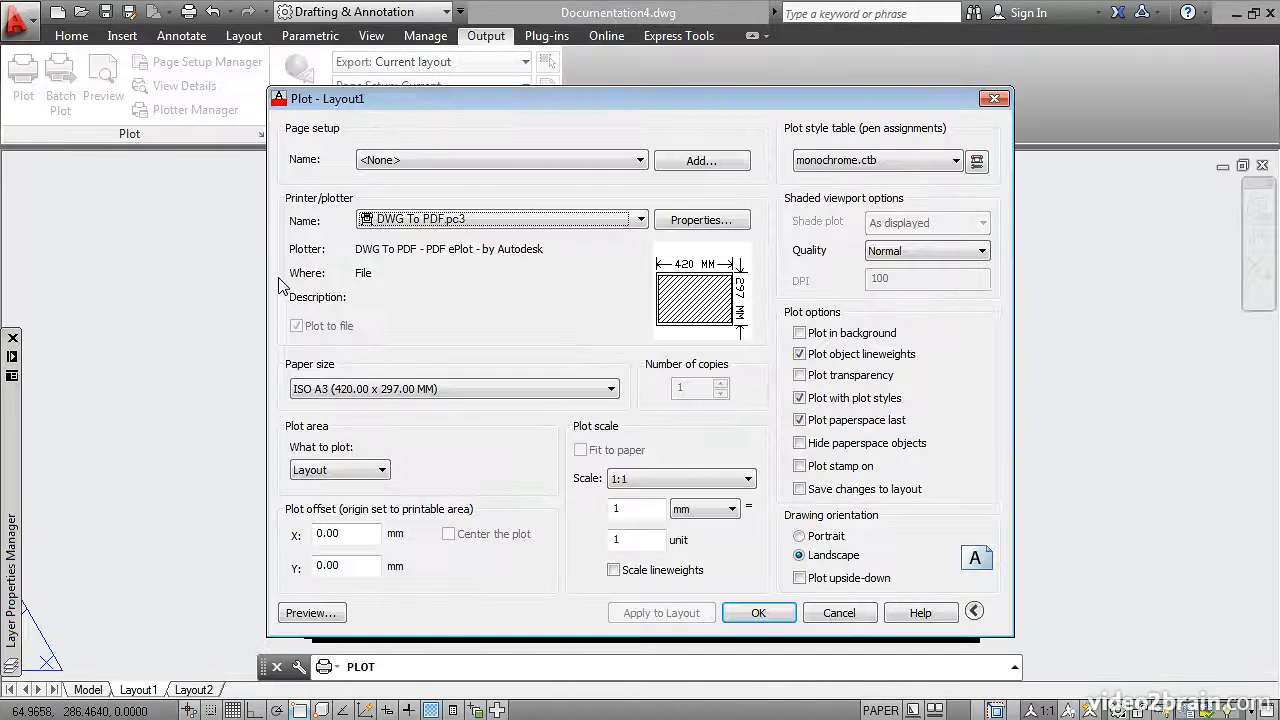
pyautogui.click(830, 617)
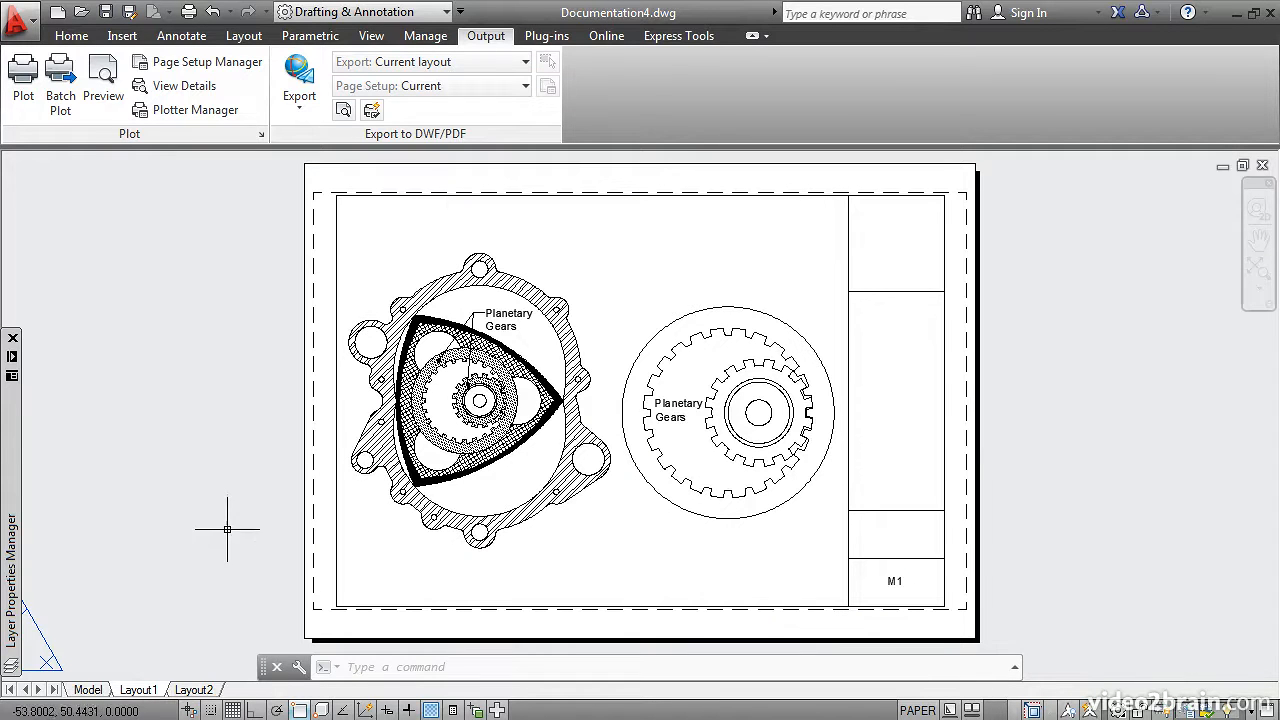
# - Set the Hatch layer's lineweight to 0.15 mm
pyautogui.moveTo(15, 445)
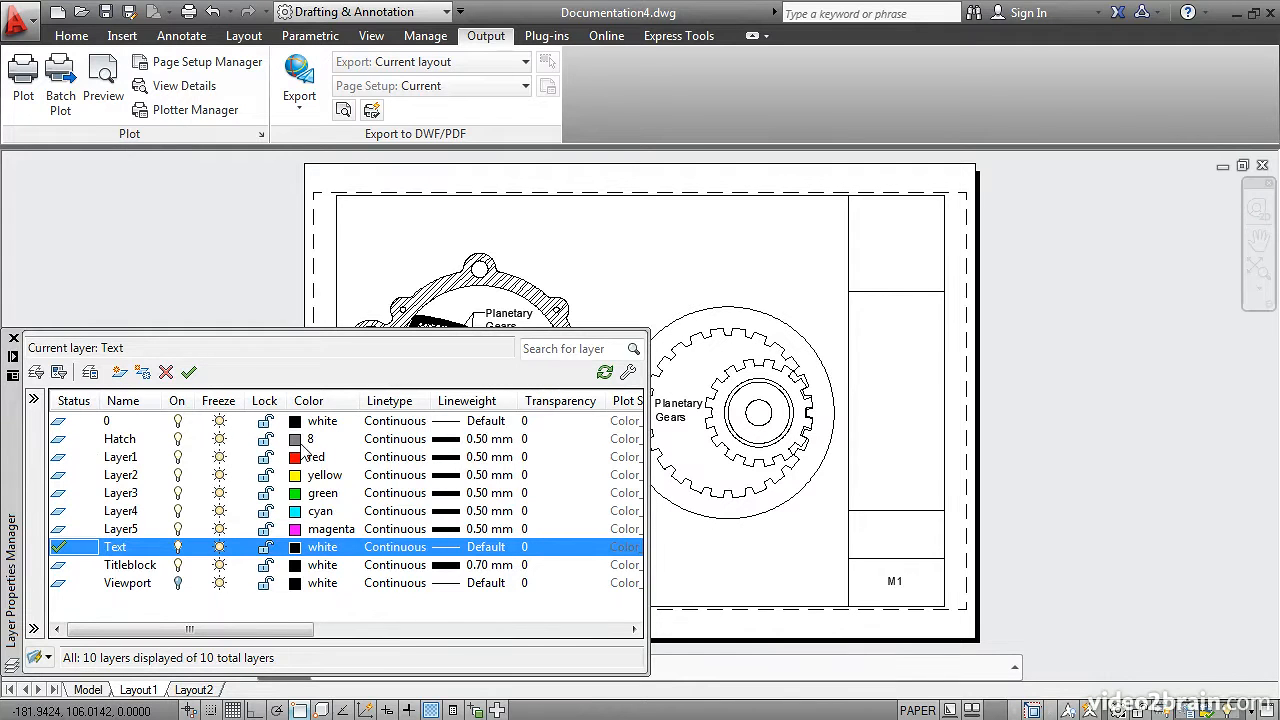
pyautogui.click(452, 442)
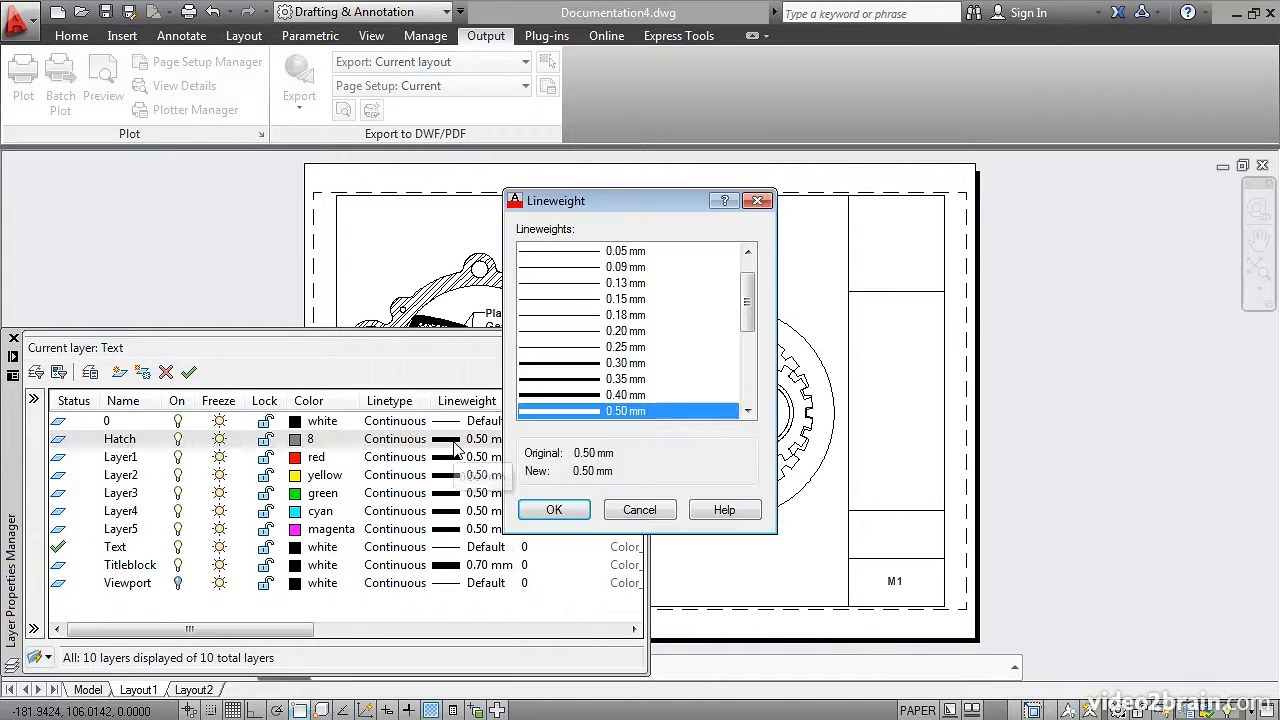
pyautogui.click(588, 299)
pyautogui.click(555, 510)
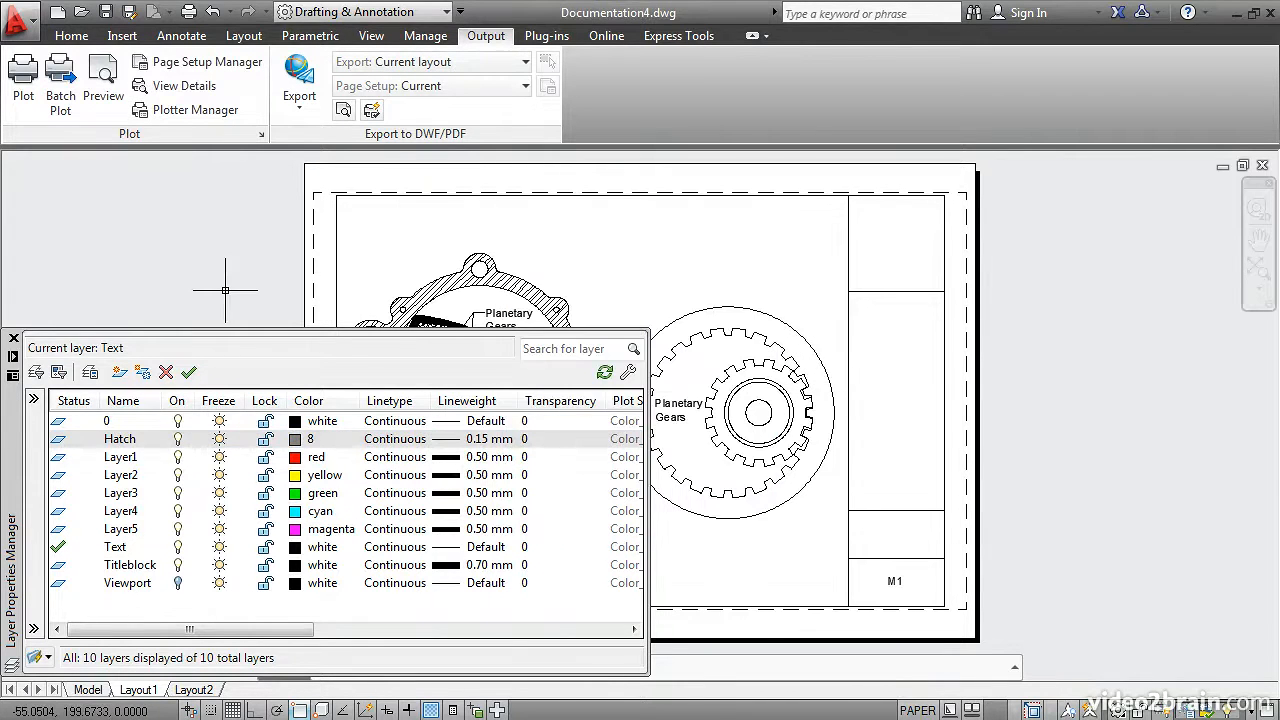
# - Preview Layout1 with close attention to the hatches, and plot it to the file Documentation4-Layout1.pdf in My files
pyautogui.click(25, 84)
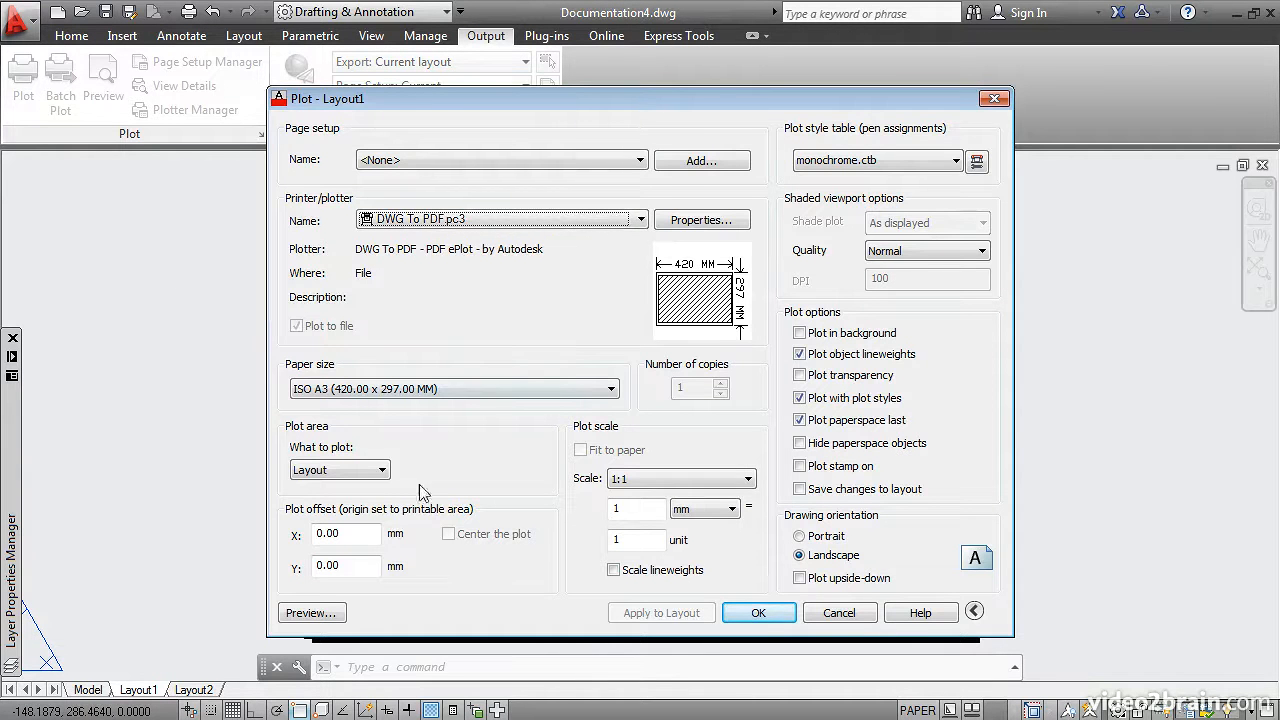
pyautogui.click(300, 614)
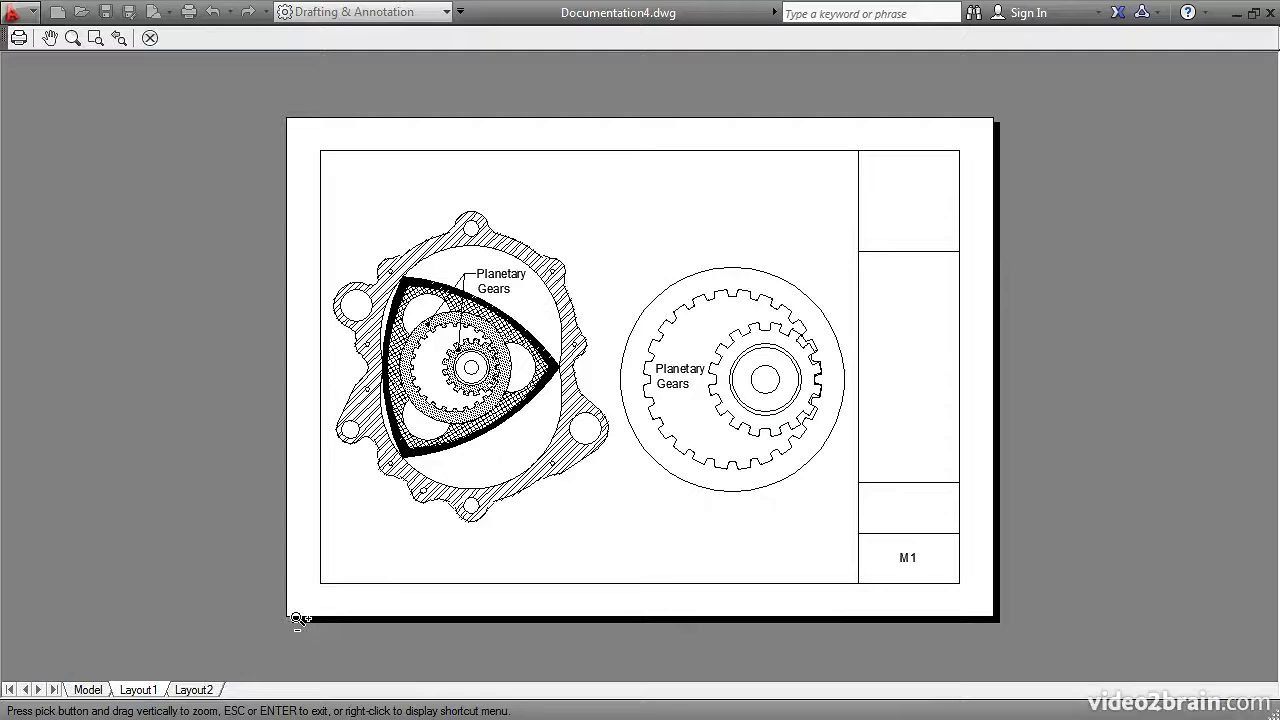
pyautogui.scroll(8, 550, 403)
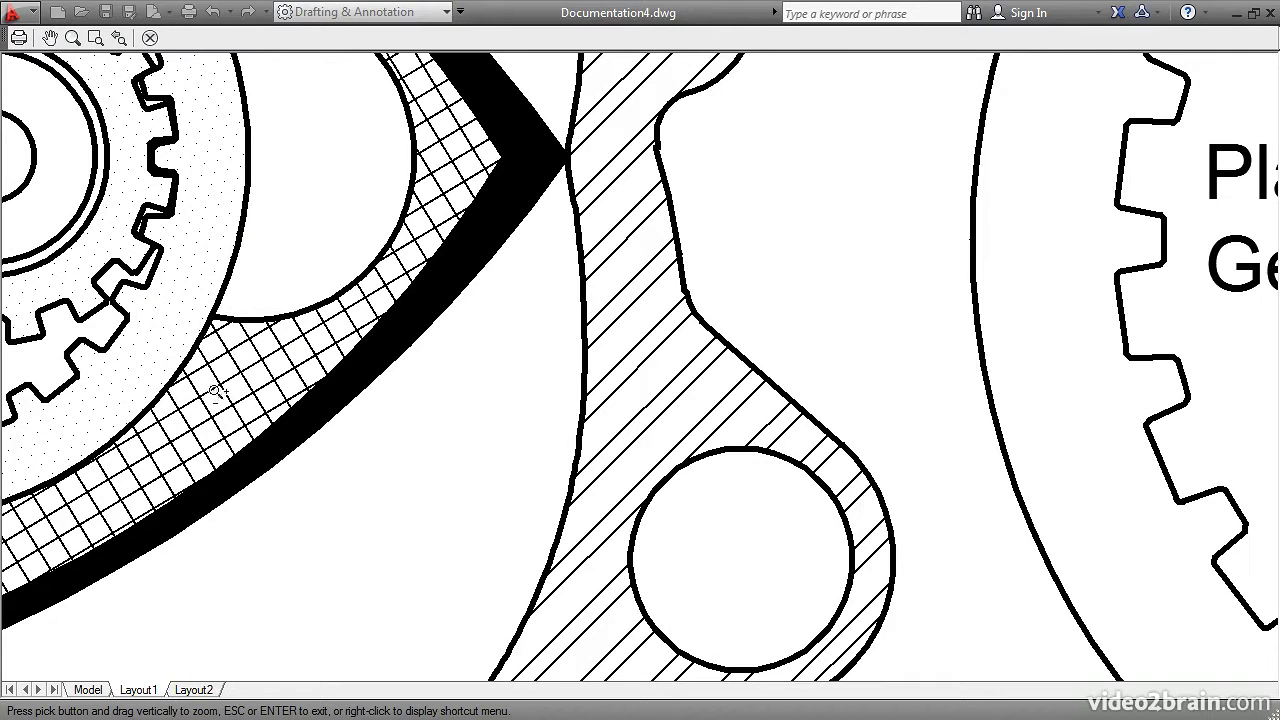
pyautogui.click(17, 40)
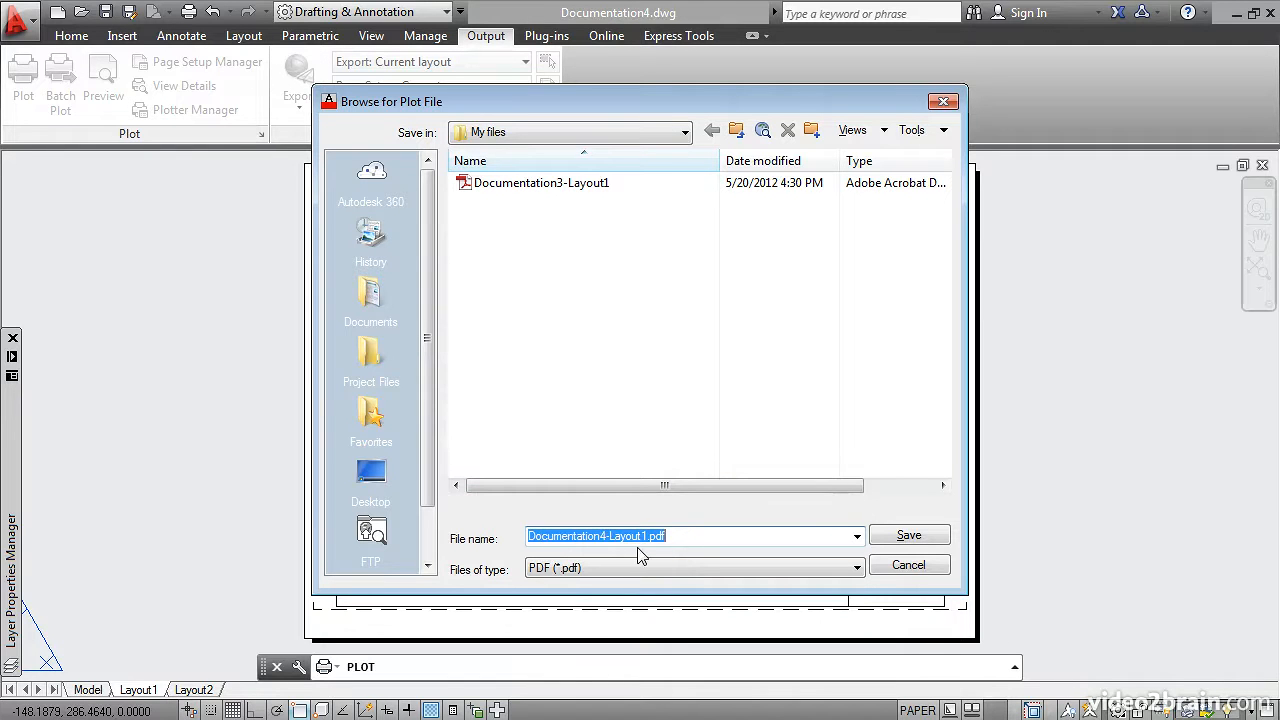
pyautogui.click(884, 540)
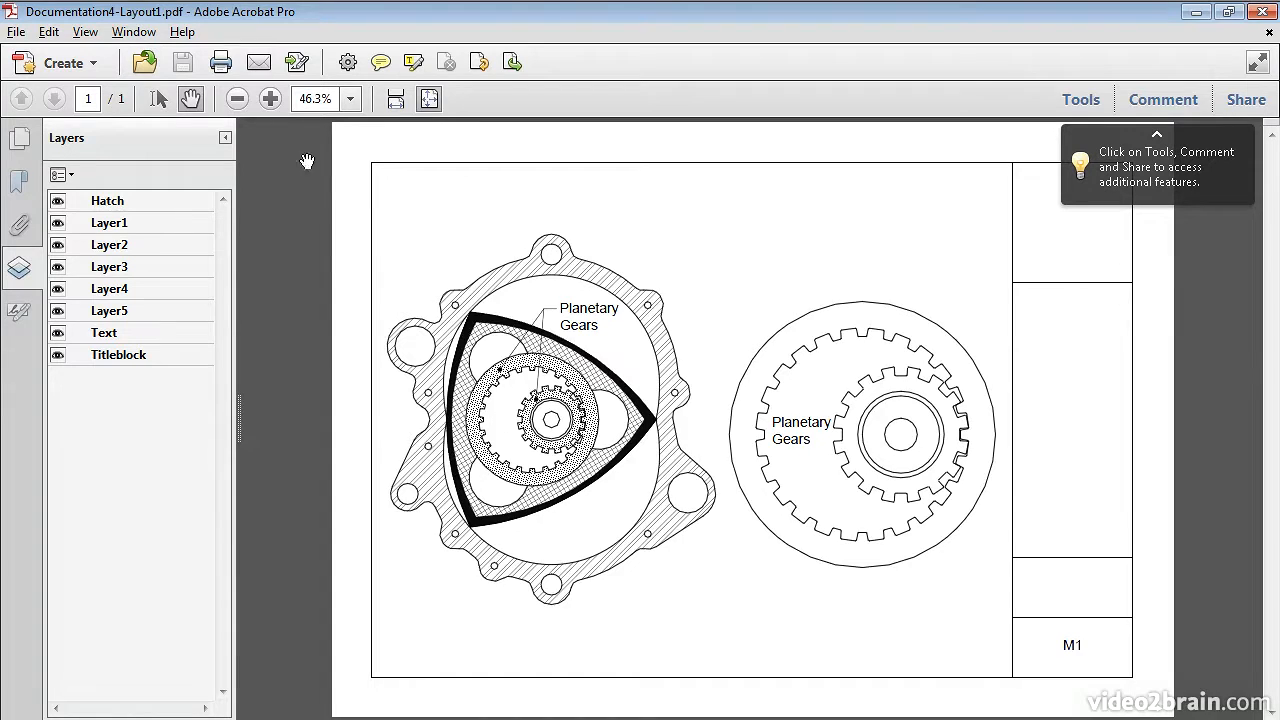
# - Examine the planetary gear hatching in the plotted PDF at 125% in Adobe Acrobat Pro, return to AutoCAD and dismiss the plot notification
pyautogui.click(269, 103)
pyautogui.click(269, 100)
pyautogui.click(269, 100)
pyautogui.click(269, 100)
pyautogui.click(269, 100)
pyautogui.moveTo(656, 542); pyautogui.dragTo(448, 177)
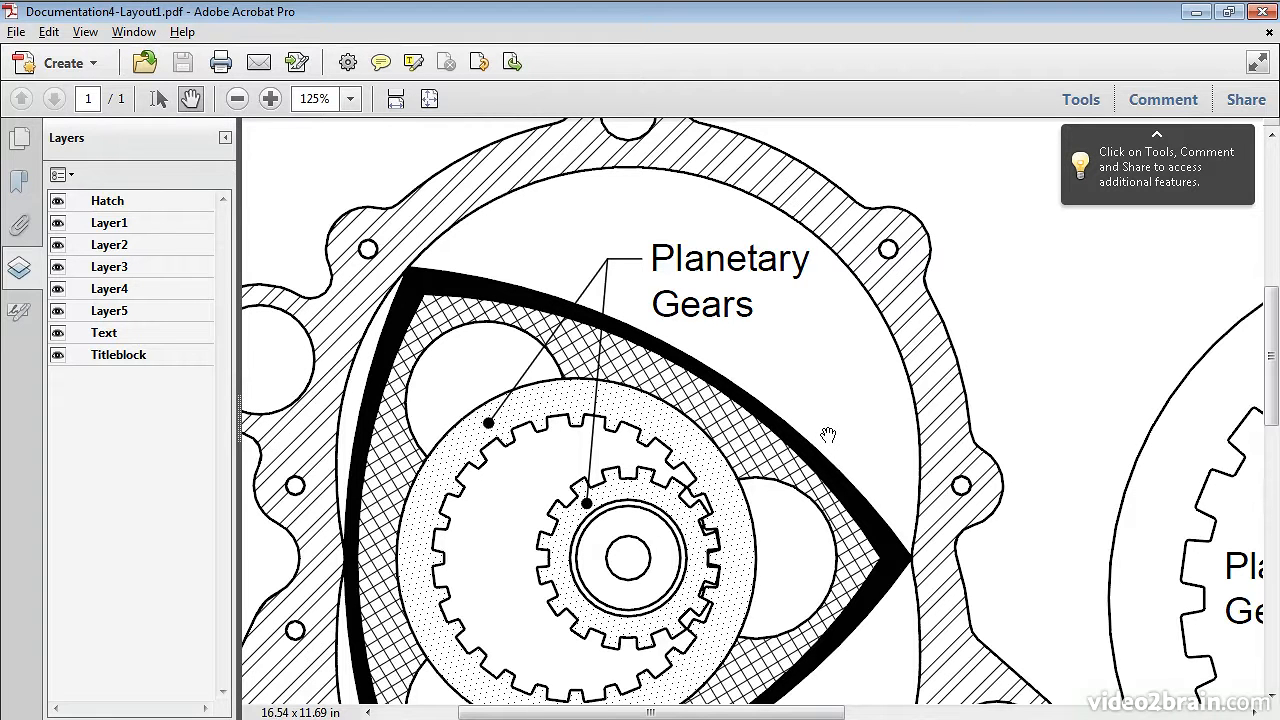
pyautogui.hotkey('alt', 'Tab')
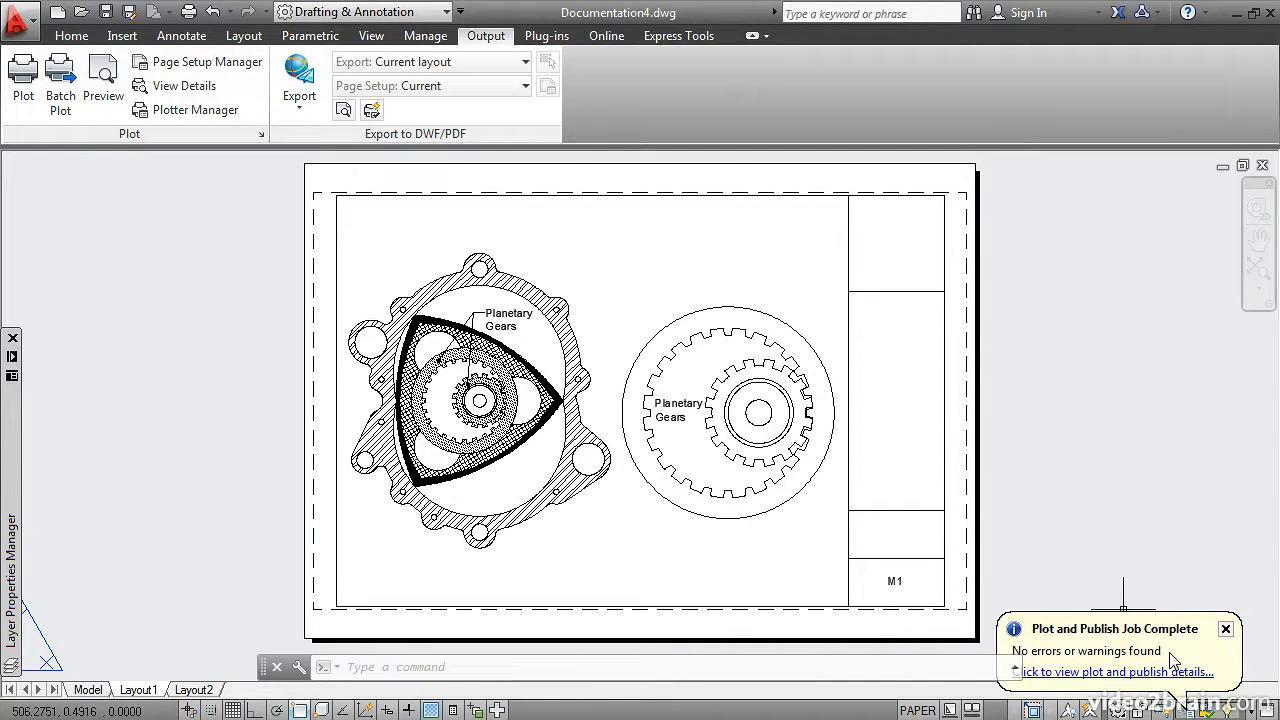
pyautogui.click(1226, 632)
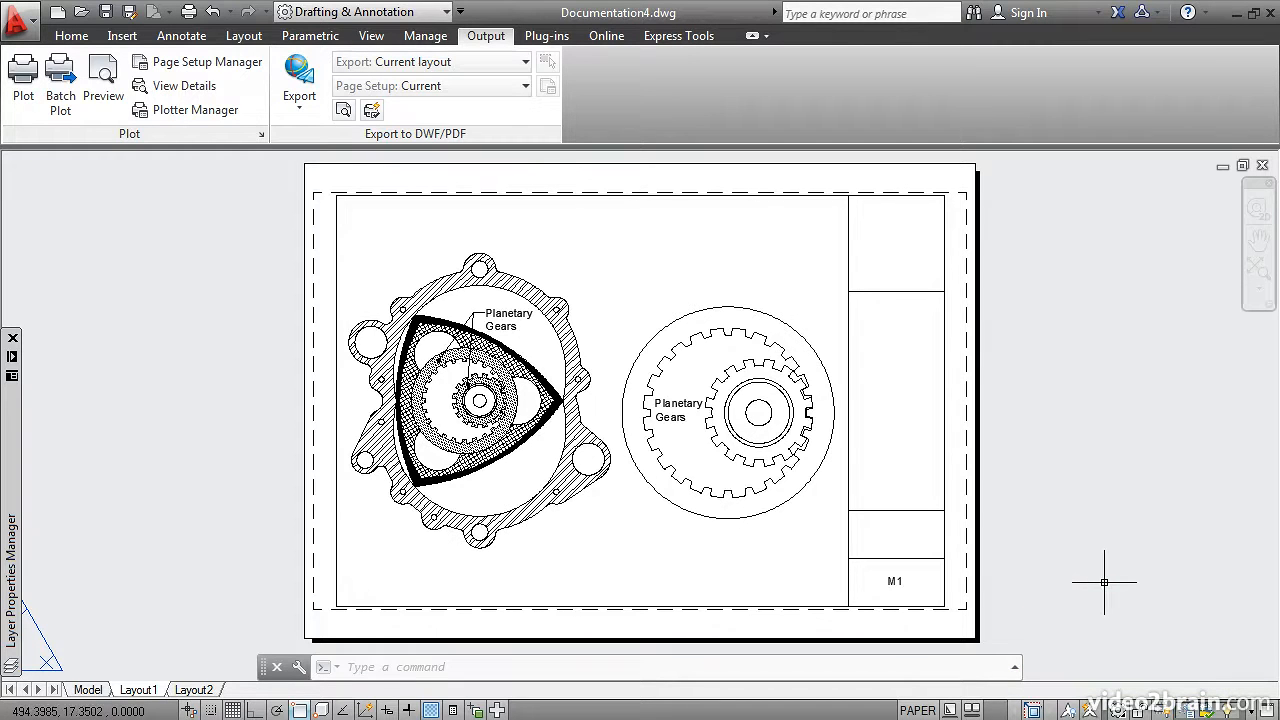
# - Switch to model space and define the plot area as a window enclosing the entire gear housing
pyautogui.click(87, 690)
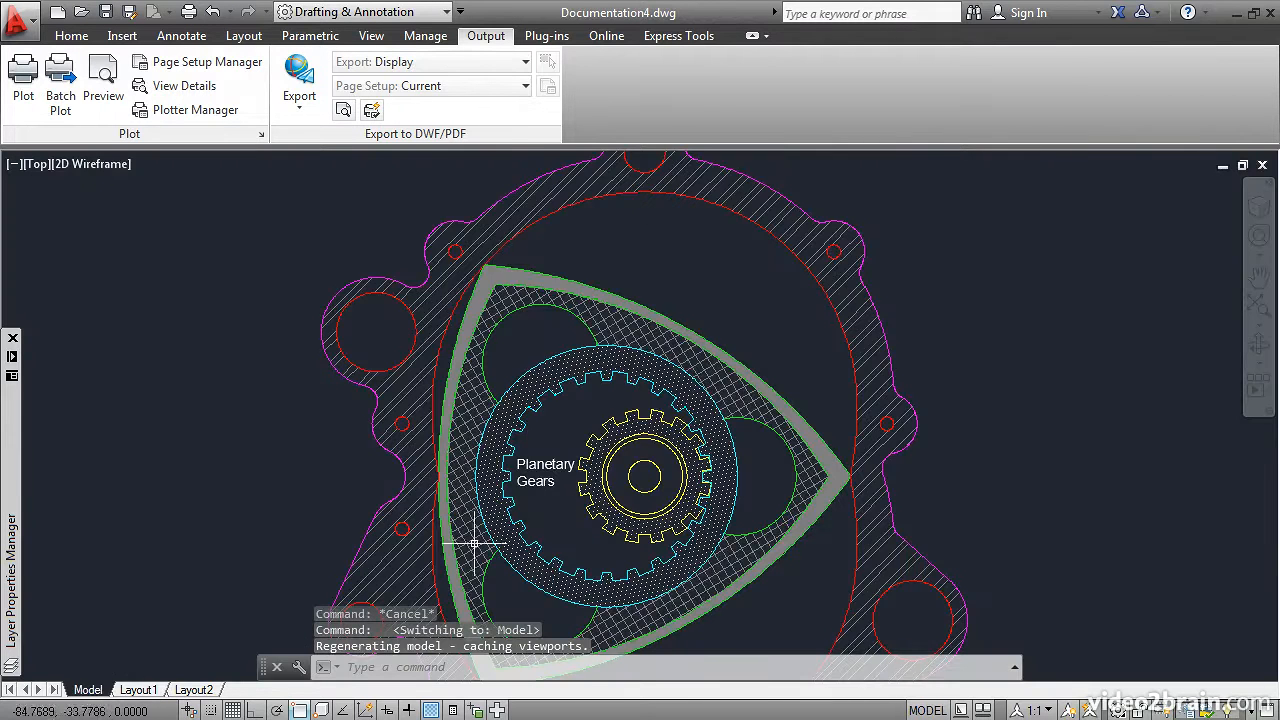
pyautogui.scroll(-2, 564, 511)
pyautogui.moveTo(564, 511); pyautogui.dragTo(601, 428, button='middle')
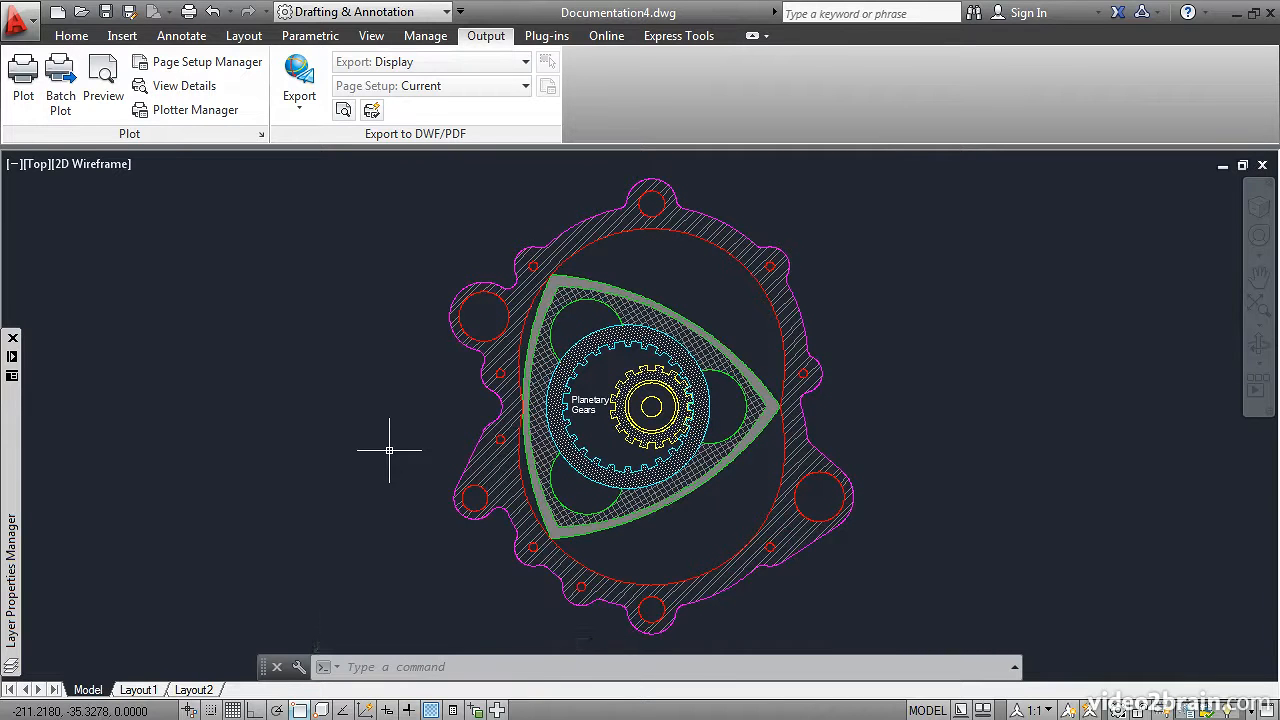
pyautogui.click(23, 78)
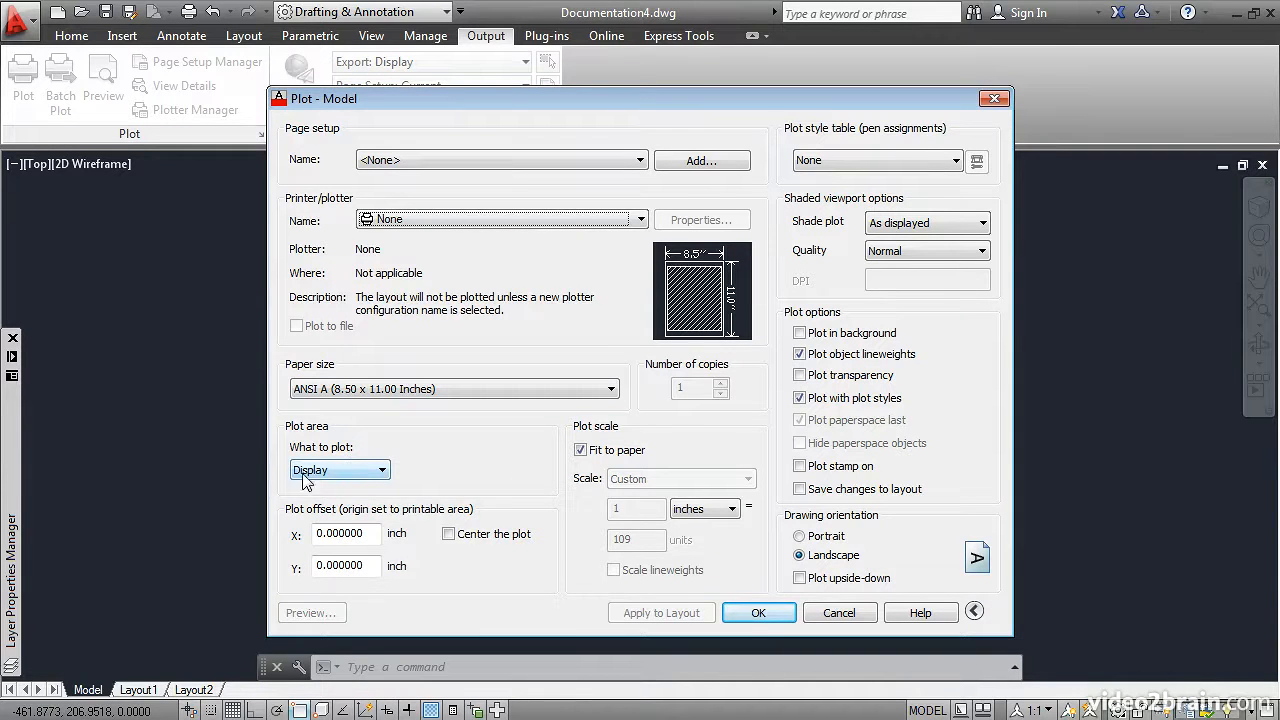
pyautogui.click(382, 472)
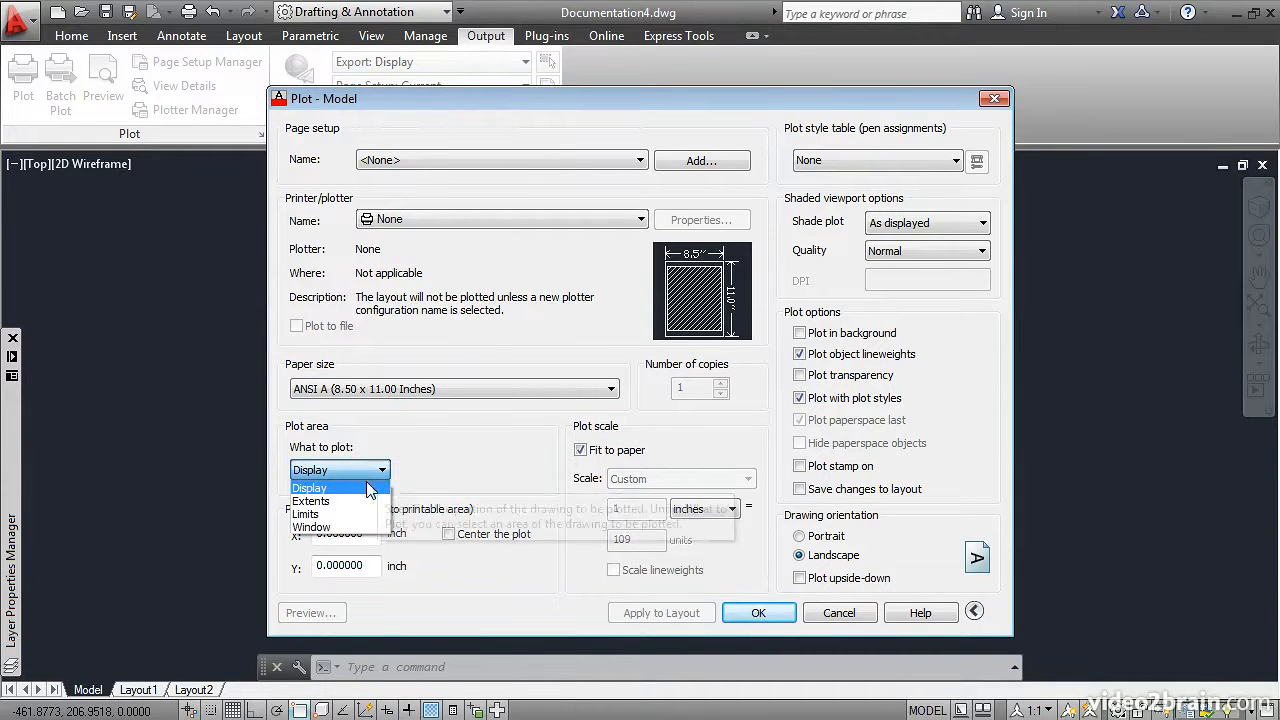
pyautogui.click(328, 527)
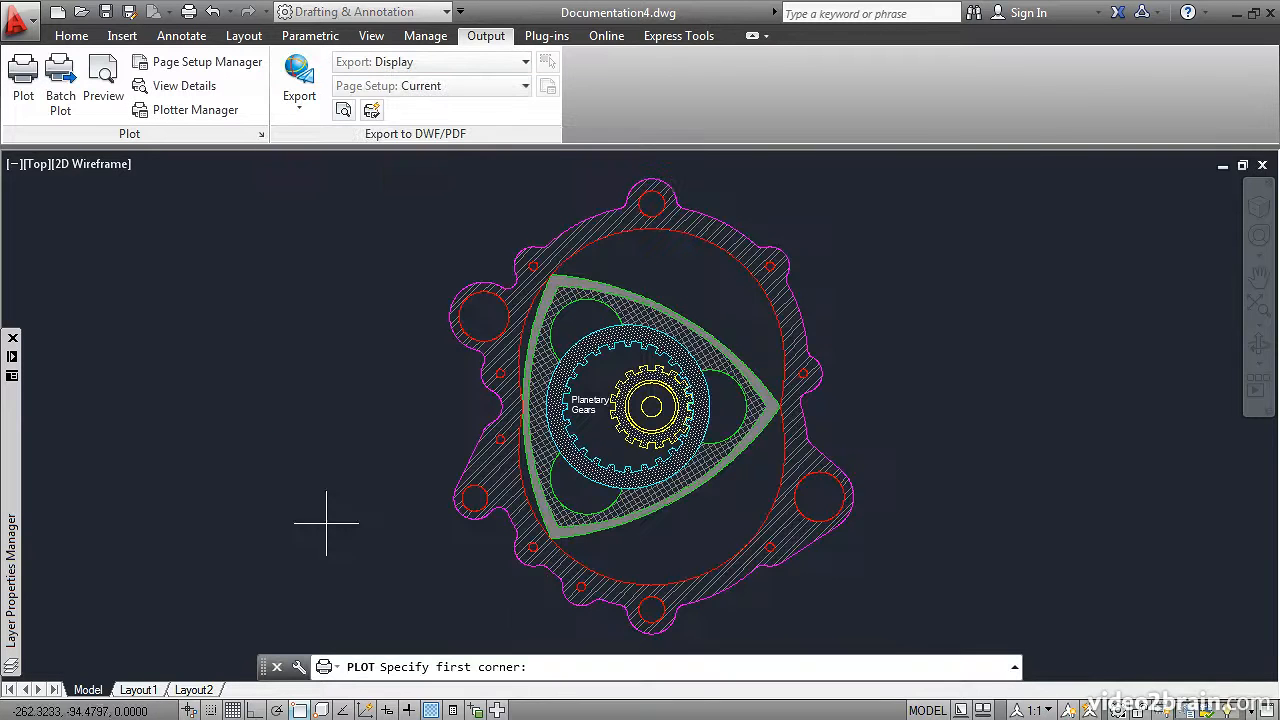
pyautogui.click(430, 165)
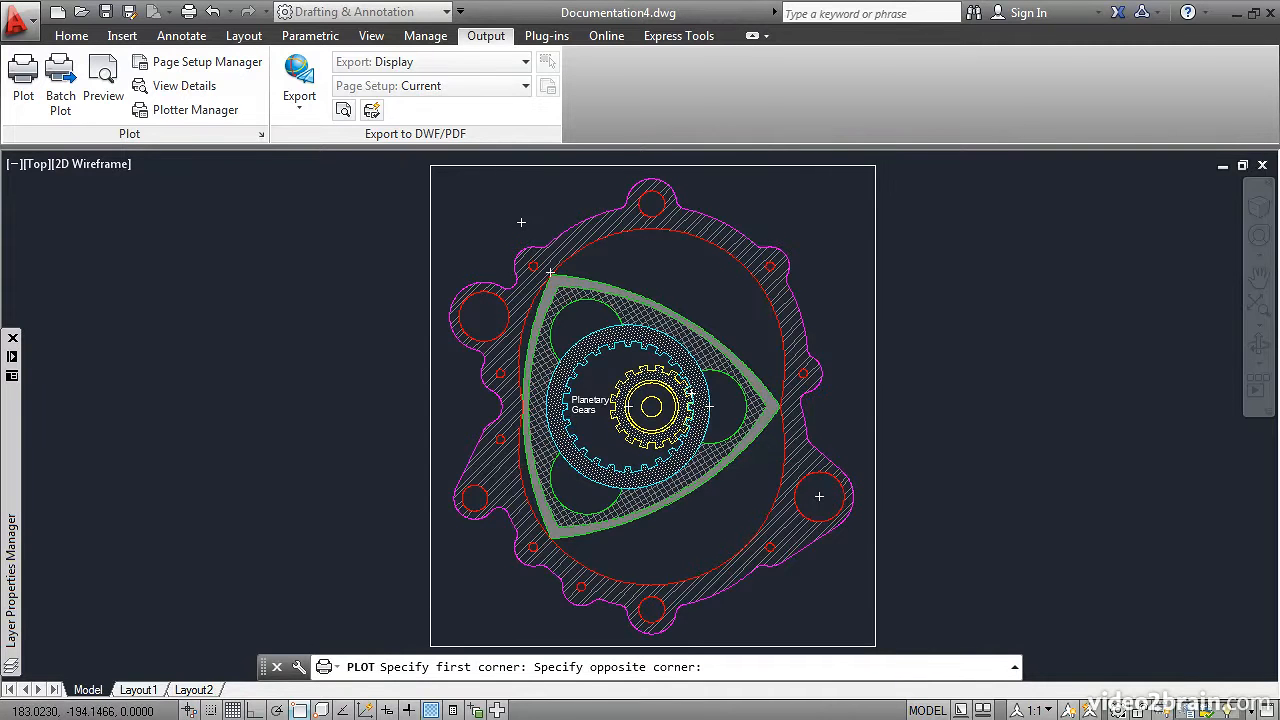
pyautogui.click(869, 647)
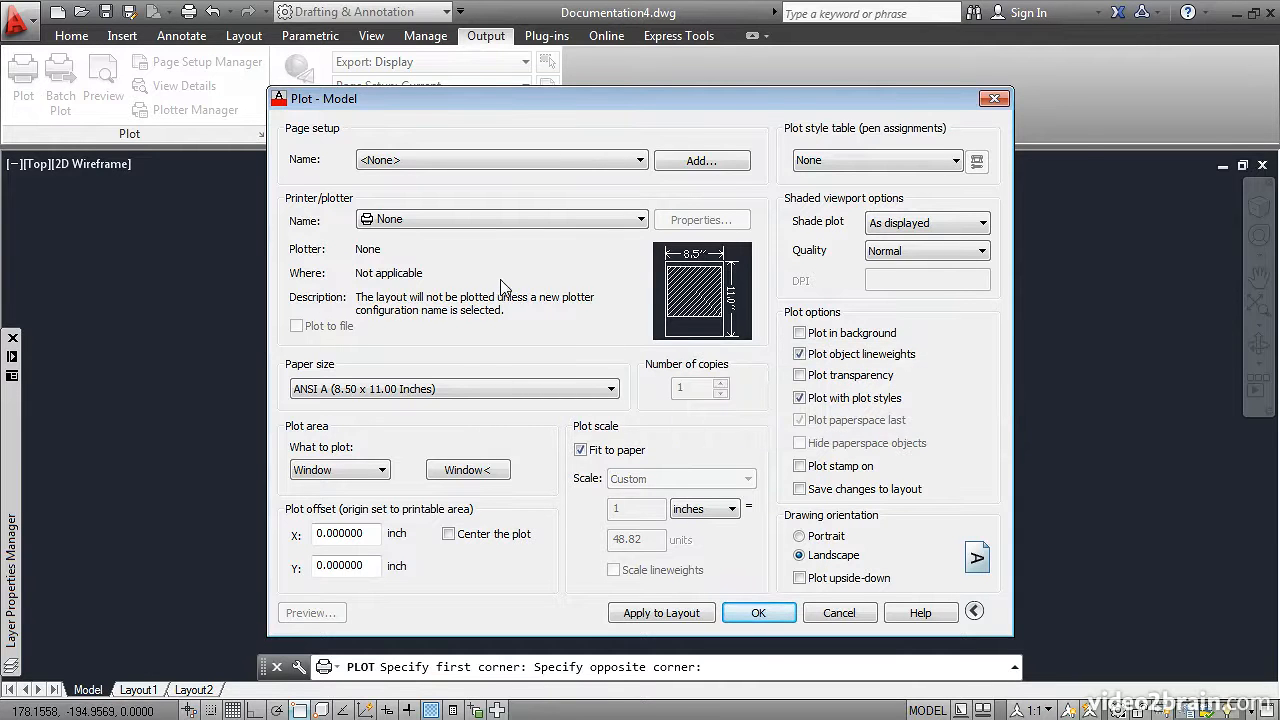
# - Choose the DWF6 ePlot.pc3 plotter and the landscape ISO A3 (420.00 x 297.00 MM) paper size for the model plot
pyautogui.click(640, 222)
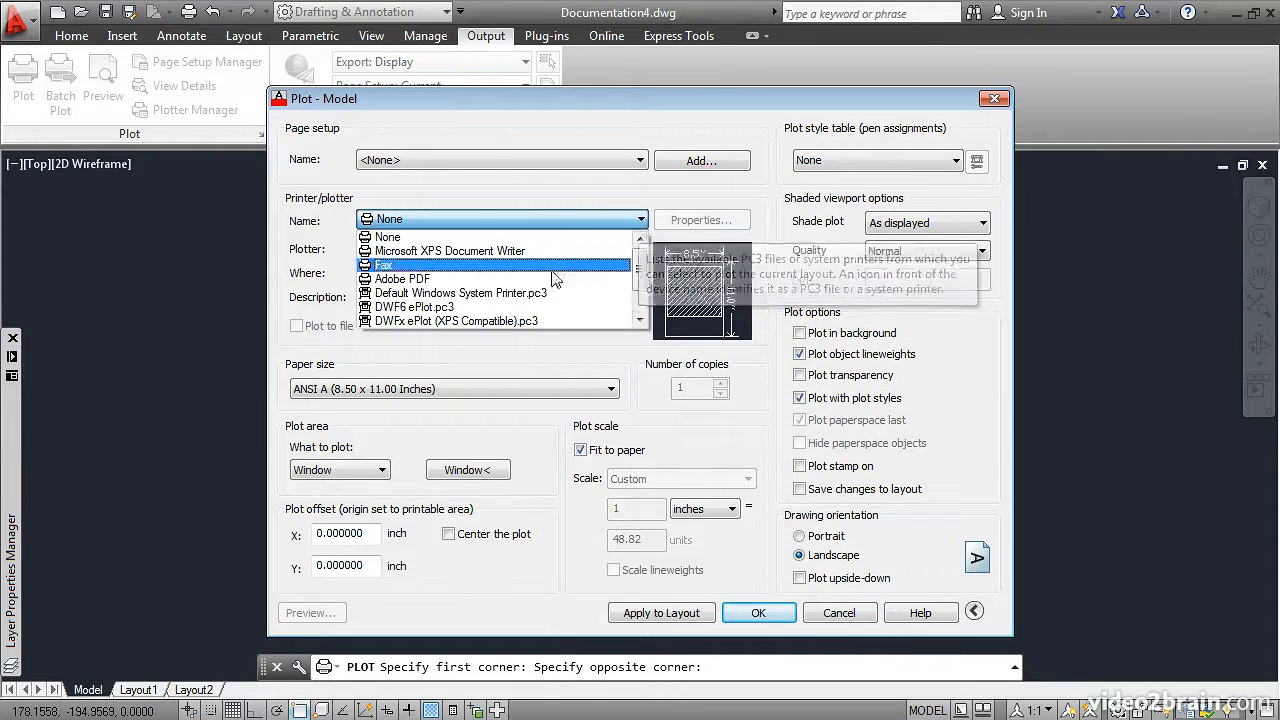
pyautogui.click(452, 308)
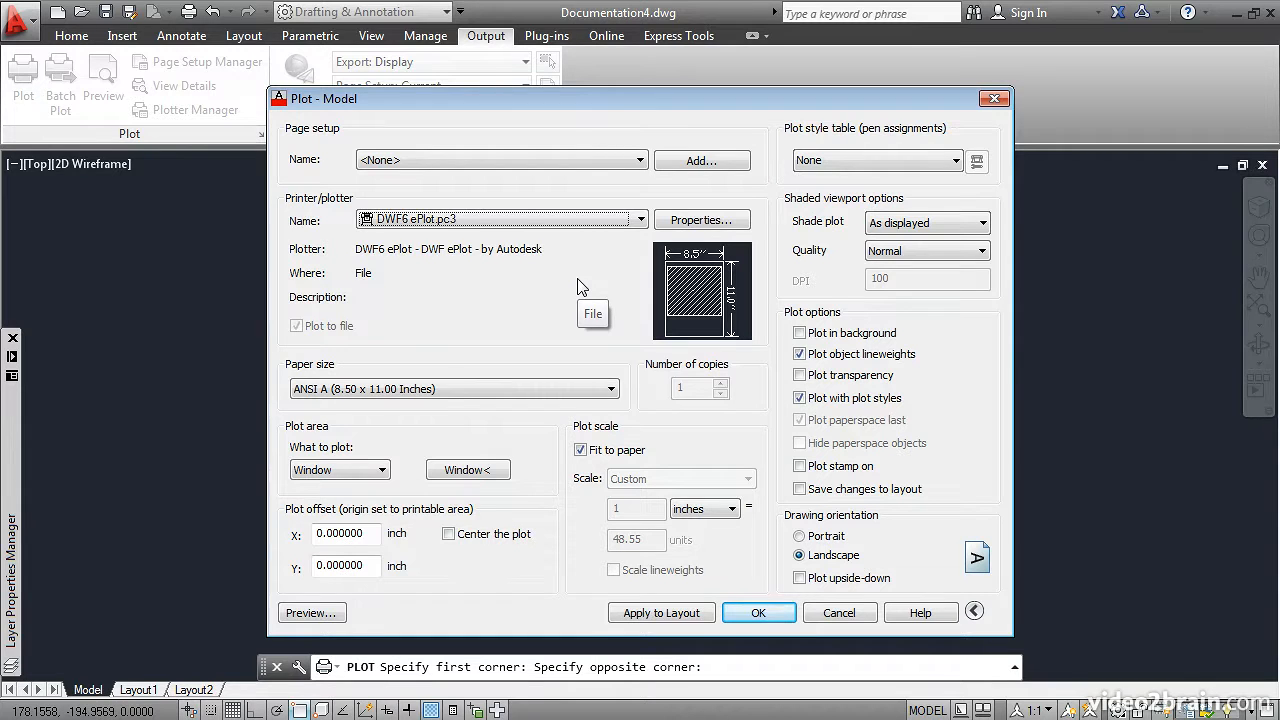
pyautogui.click(611, 389)
pyautogui.moveTo(613, 325); pyautogui.dragTo(609, 244)
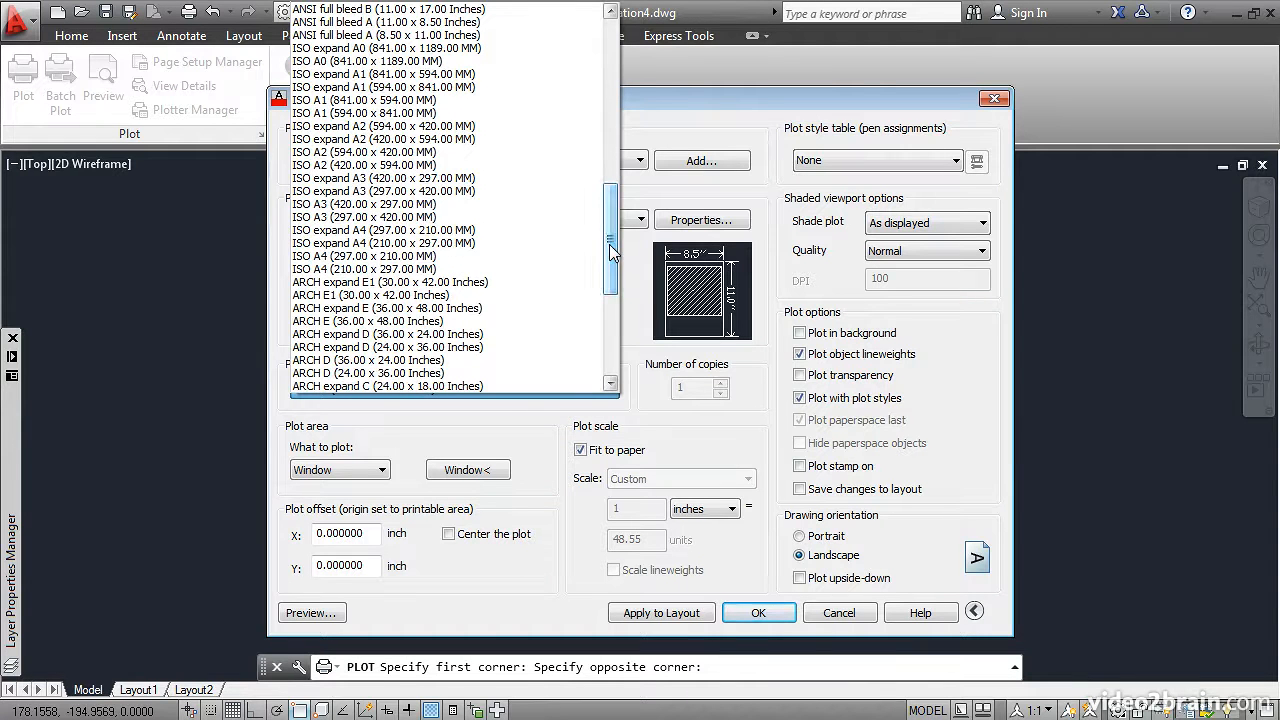
pyautogui.click(403, 210)
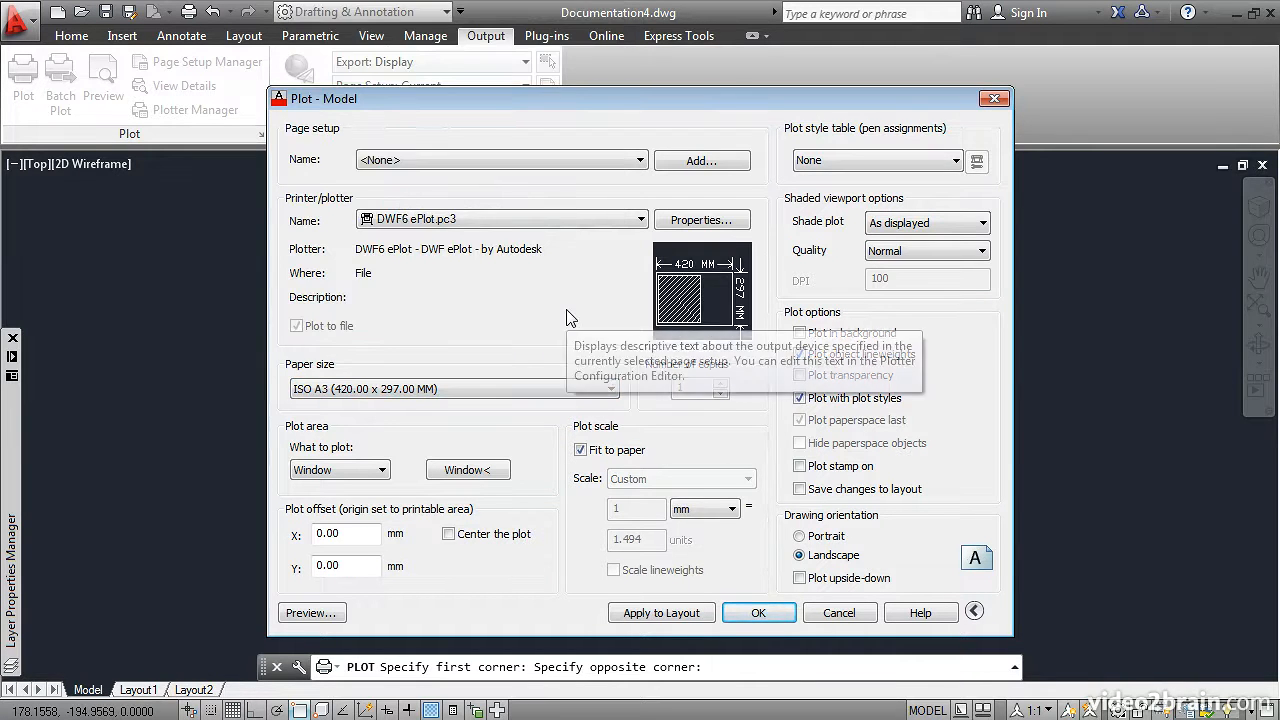
# - Center the plot on the paper and check its placement in the paper preview
pyautogui.click(448, 536)
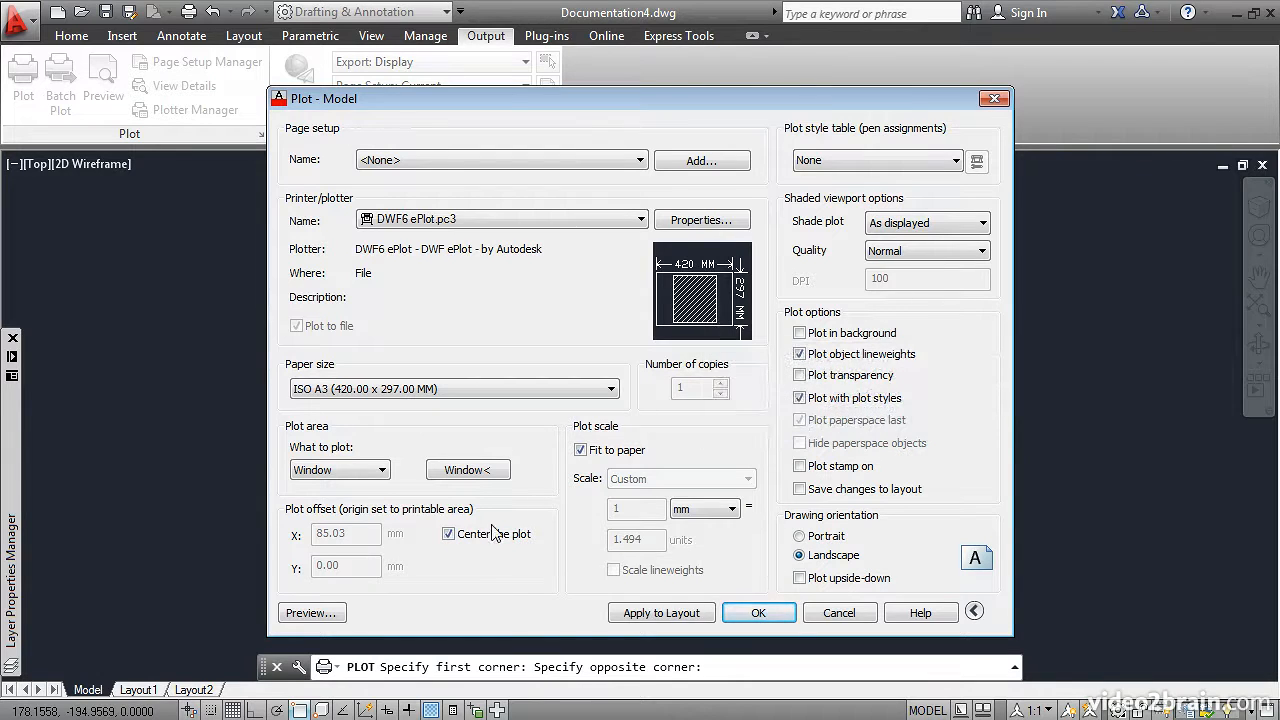
pyautogui.click(449, 535)
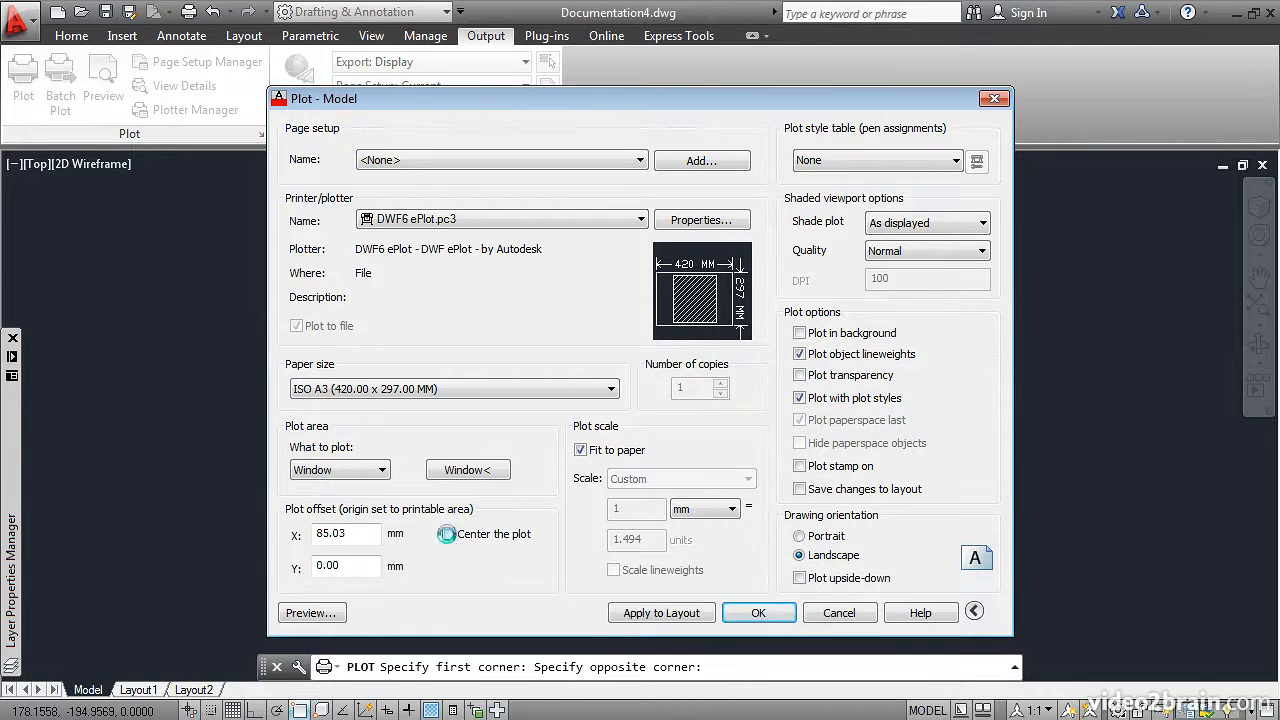
pyautogui.click(449, 535)
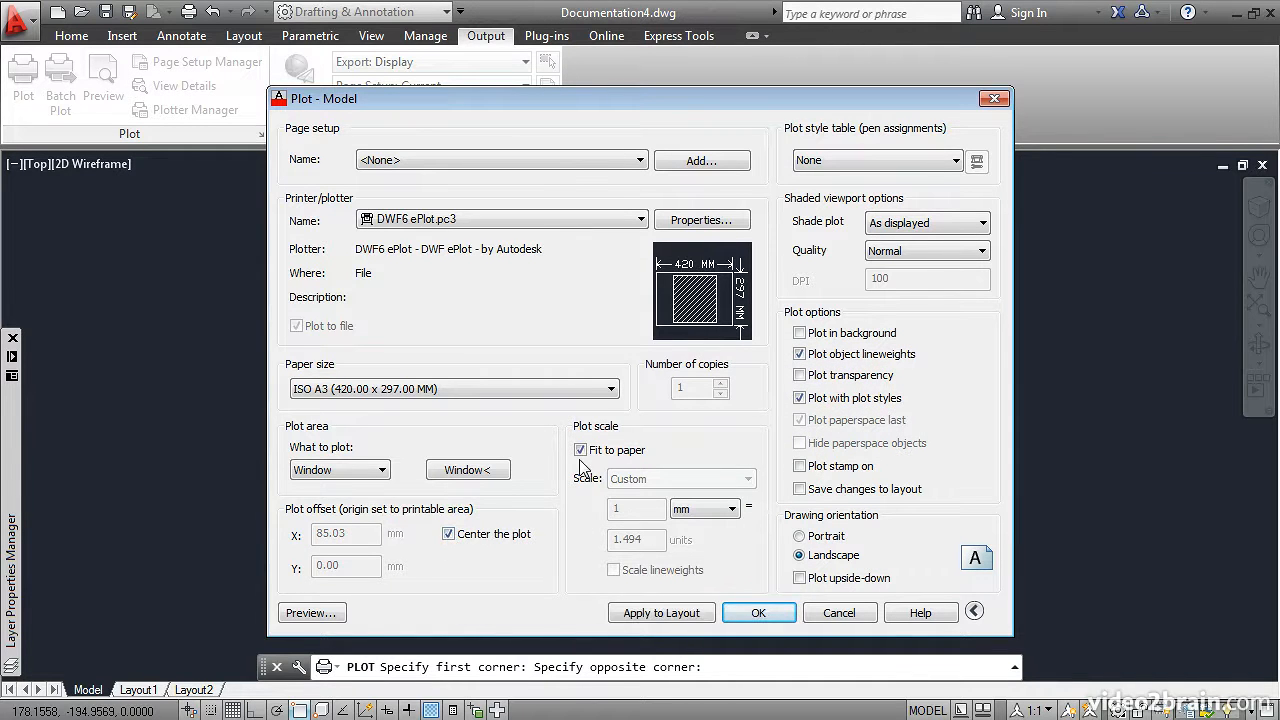
pyautogui.moveTo(737, 318)
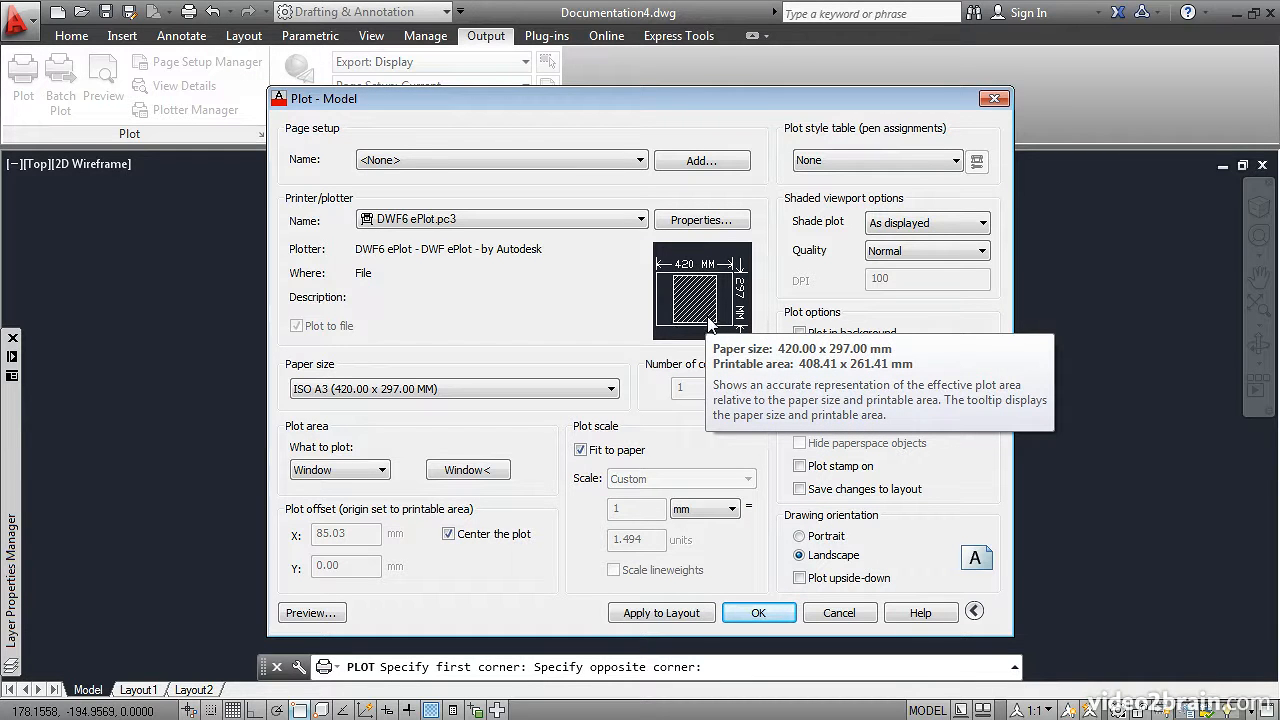
# - Turn off fitting the plot to the paper and set the plot scale to 1:2
pyautogui.click(580, 451)
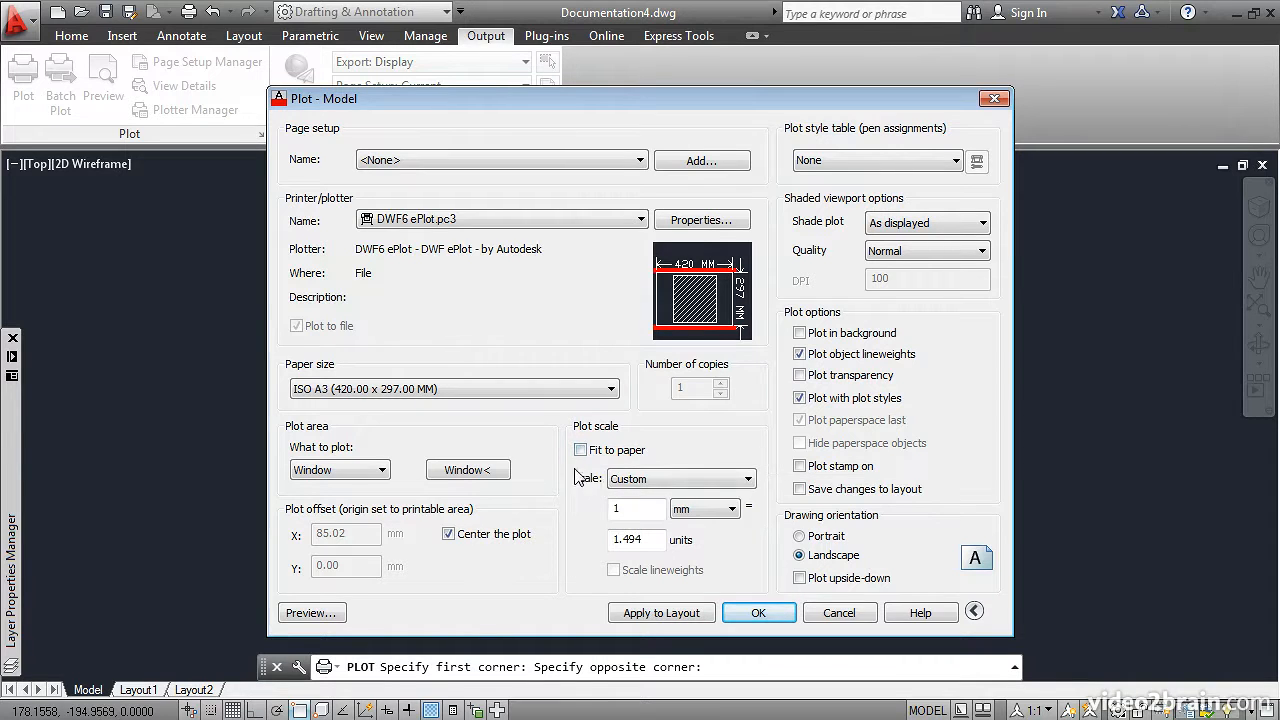
pyautogui.click(675, 482)
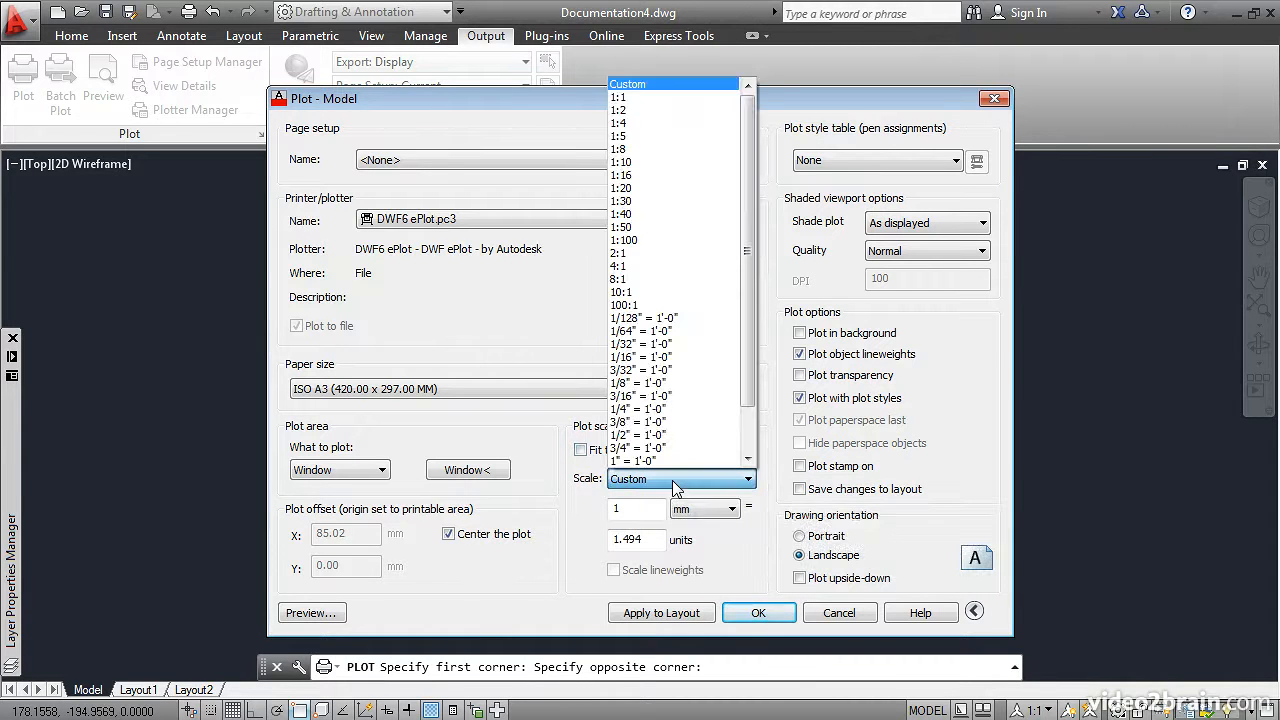
pyautogui.click(641, 110)
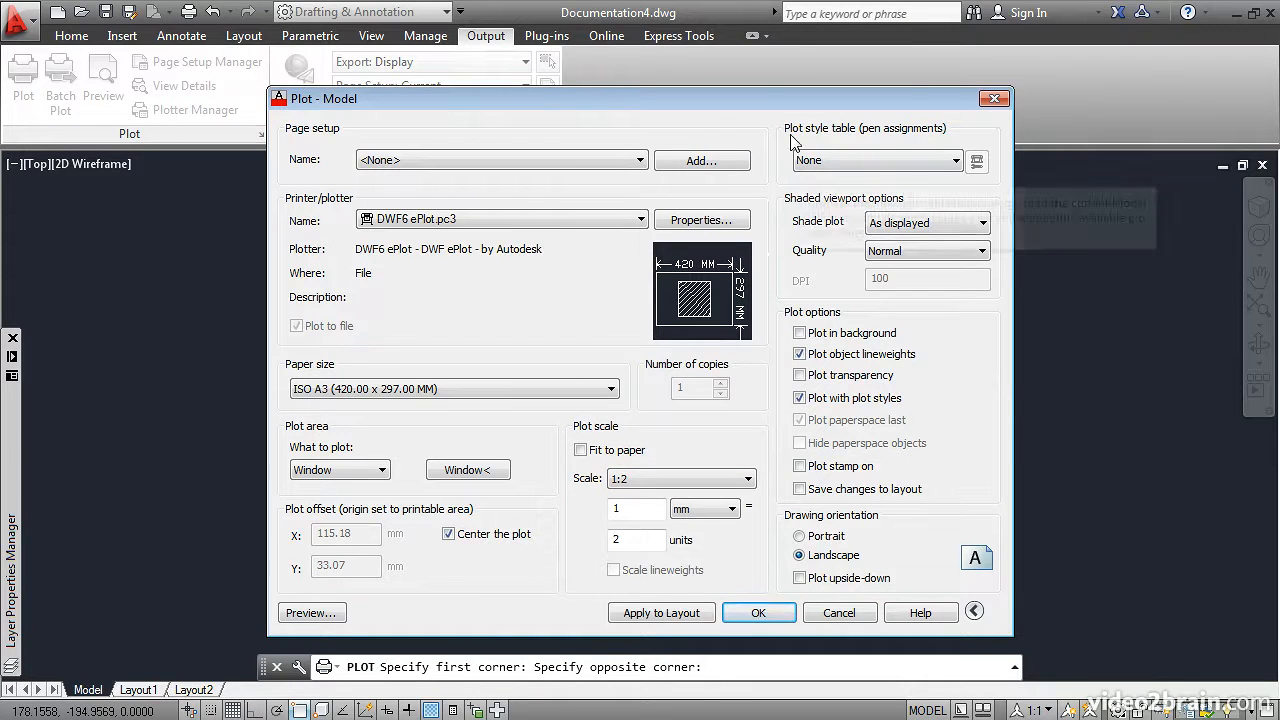
# - Assign the monochrome.ctb plot style table to the model plot only, not all layouts, and try to preview the plot
pyautogui.click(937, 160)
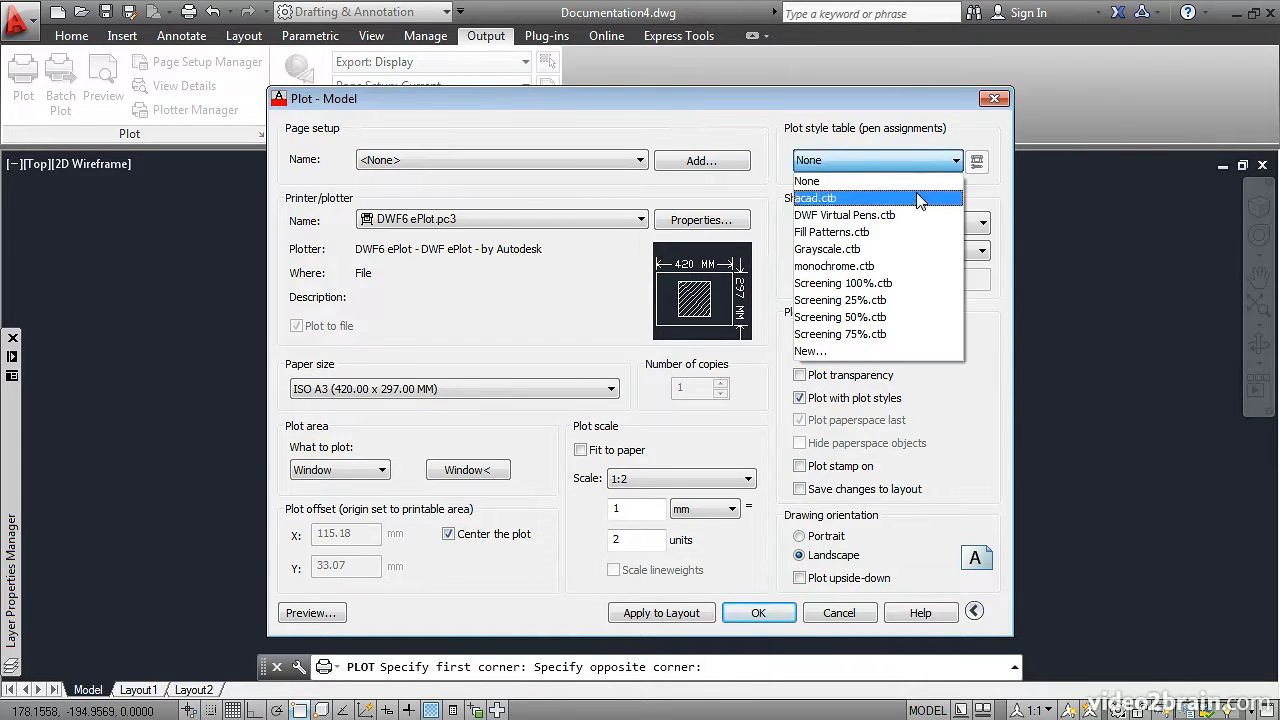
pyautogui.click(868, 267)
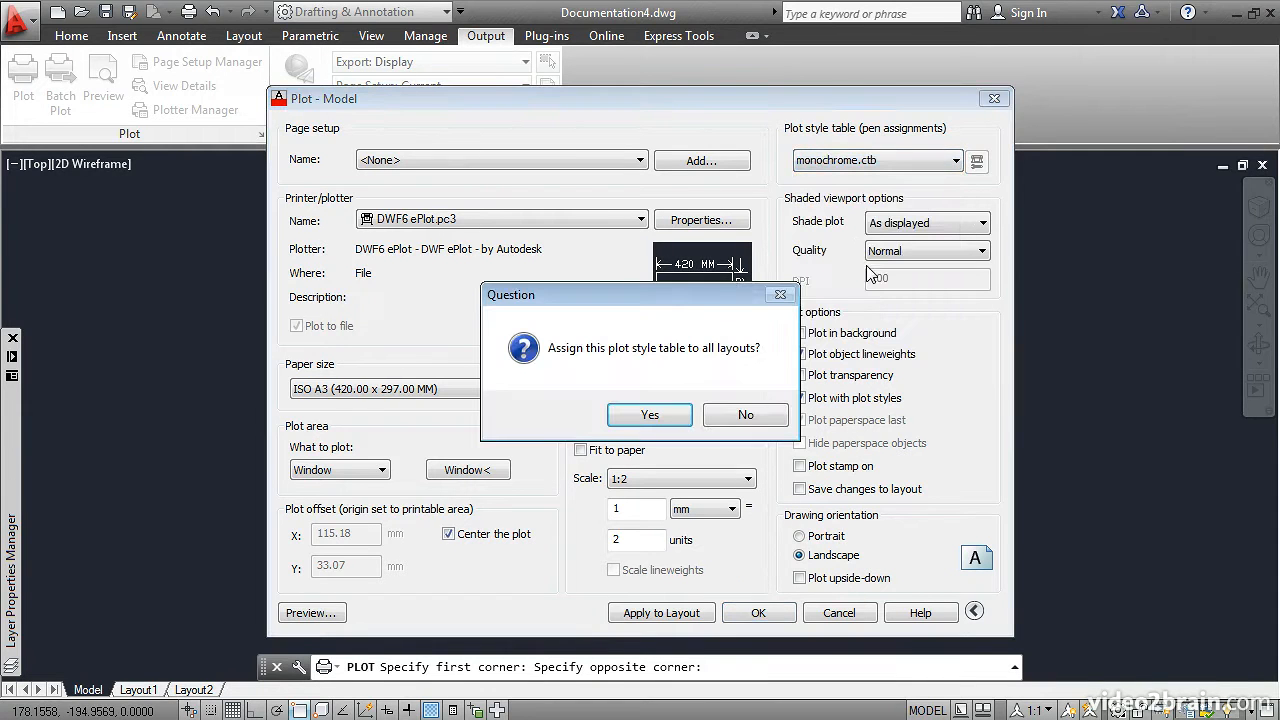
pyautogui.click(723, 415)
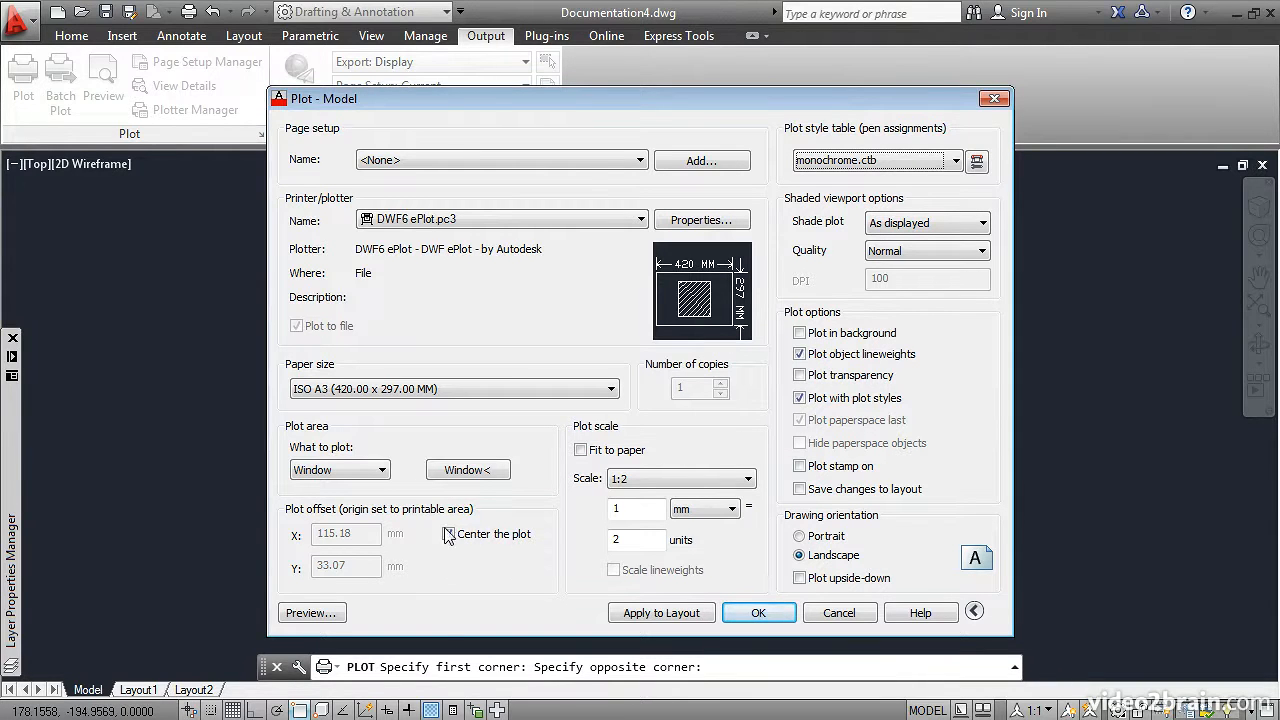
pyautogui.click(312, 613)
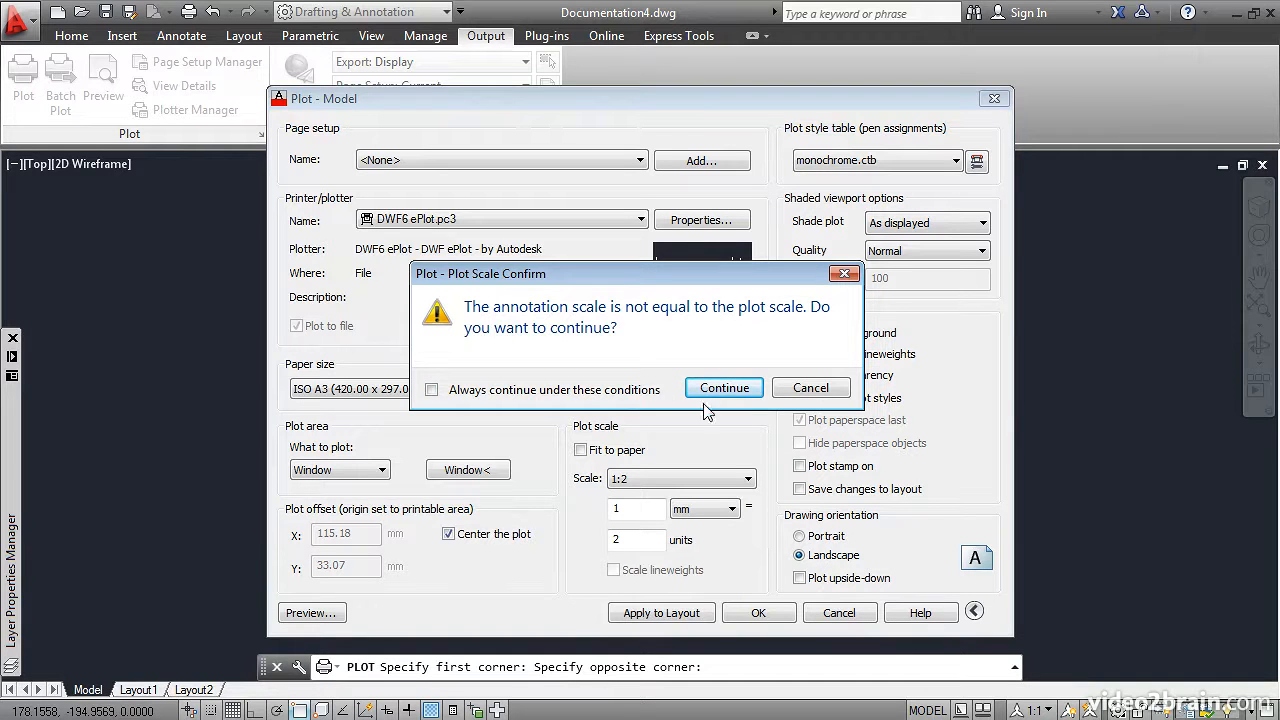
pyautogui.click(806, 389)
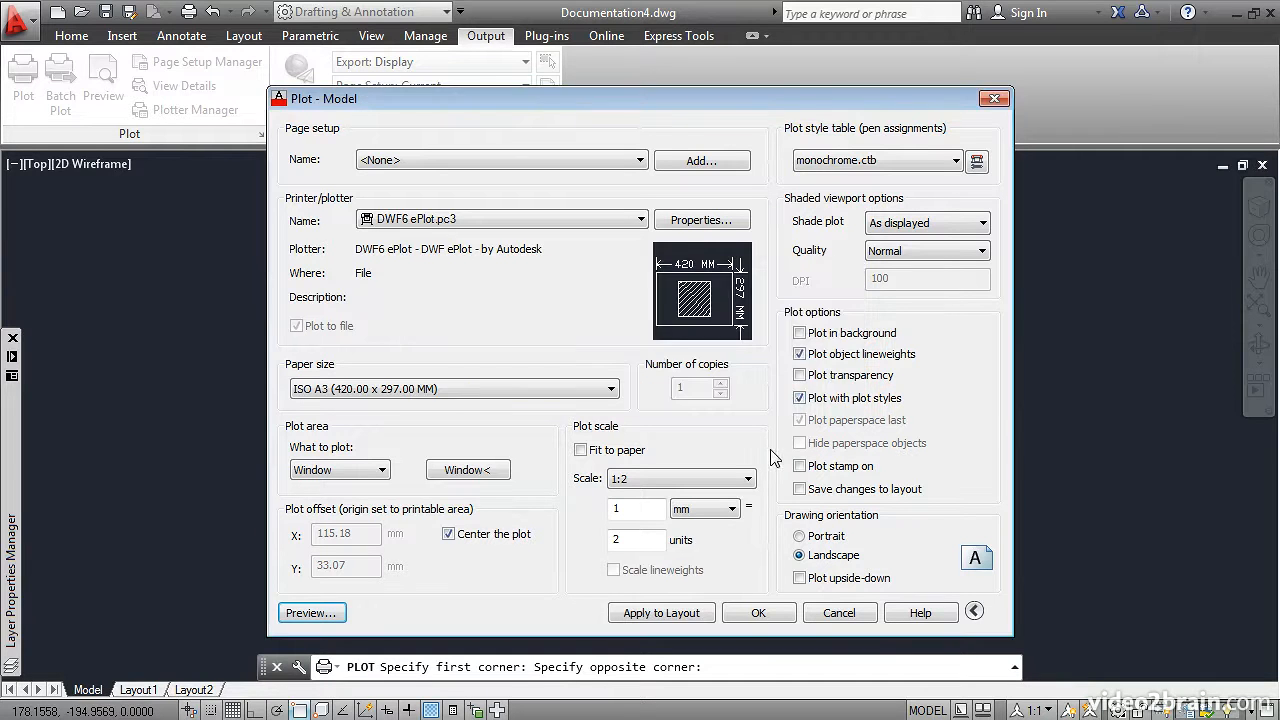
# - Cancel the model plot setup and set the model space annotation scale to 1:2
pyautogui.click(829, 612)
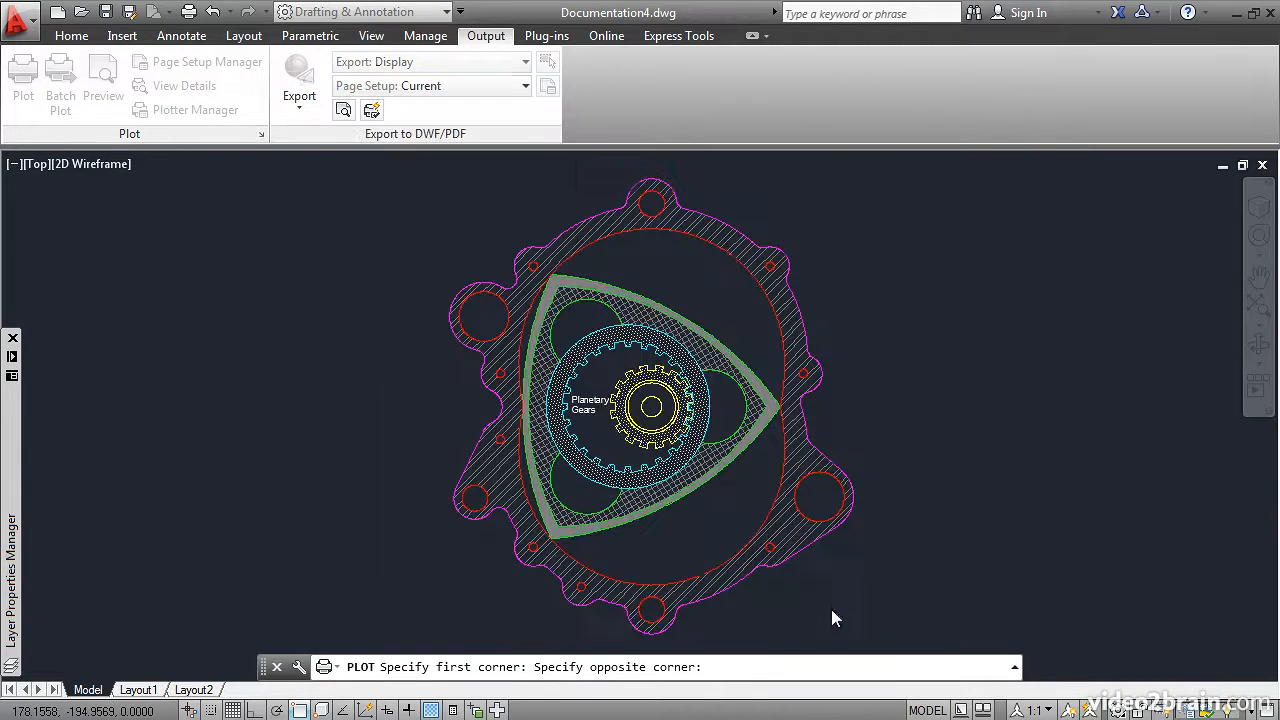
pyautogui.click(1045, 710)
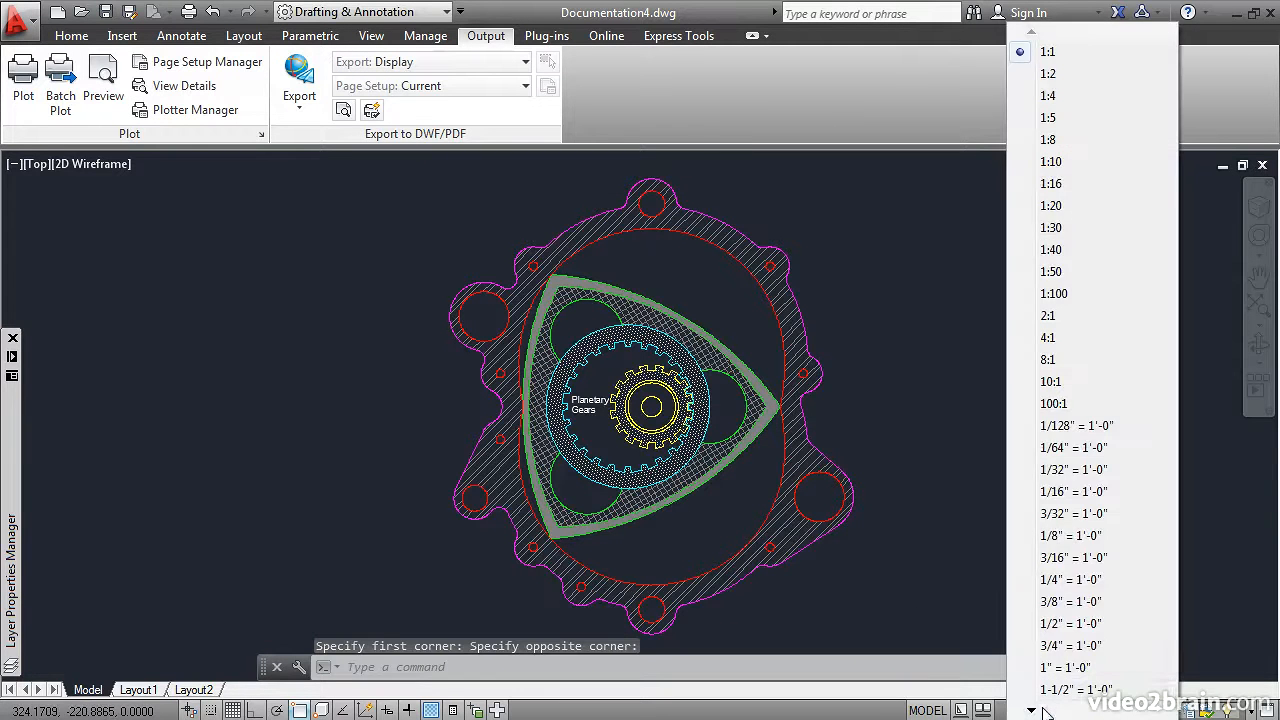
pyautogui.click(1050, 77)
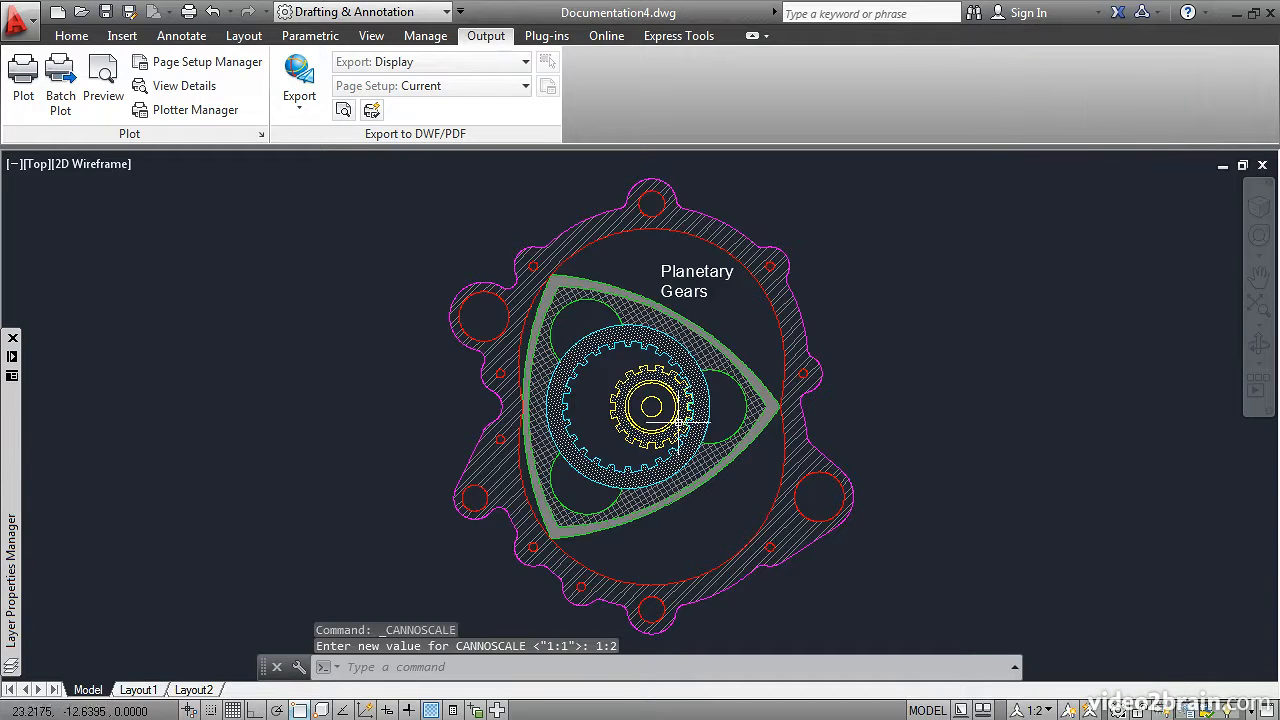
# - Start a new model plot with the DWF6 ePlot.pc3 plotter and the landscape ISO A3 (420.00 x 297.00 MM) paper size
pyautogui.click(22, 75)
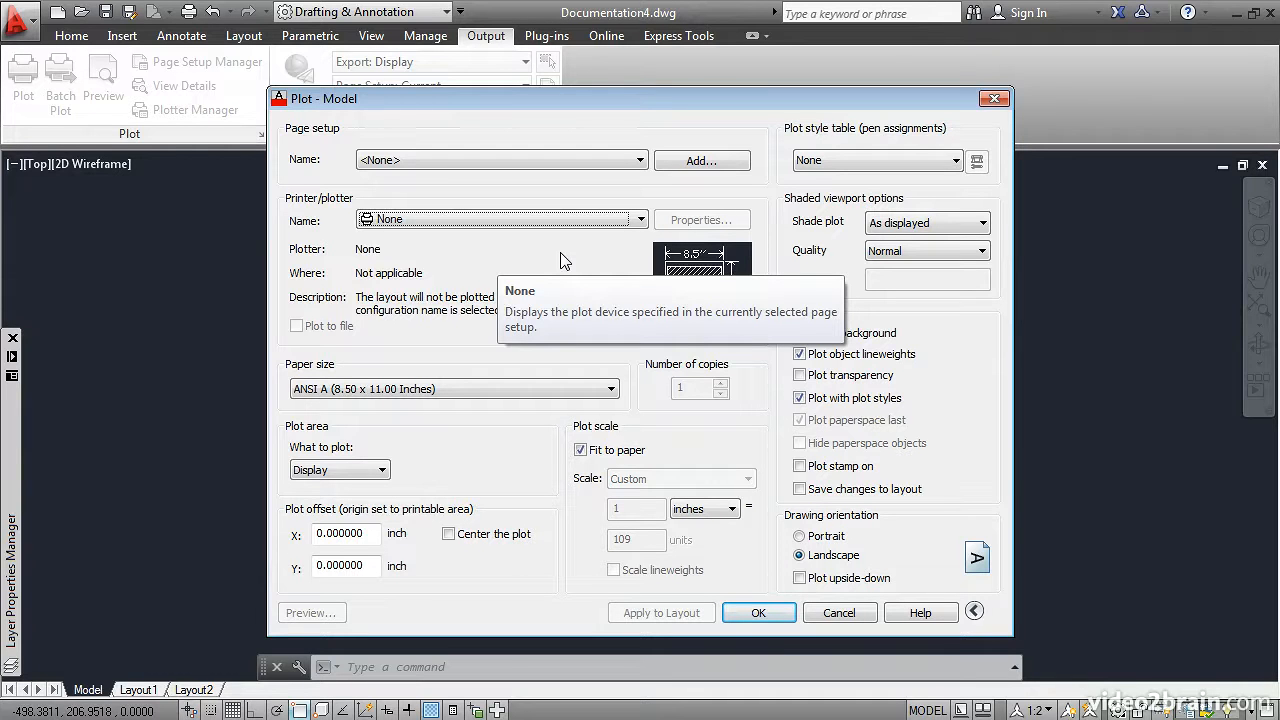
pyautogui.click(640, 220)
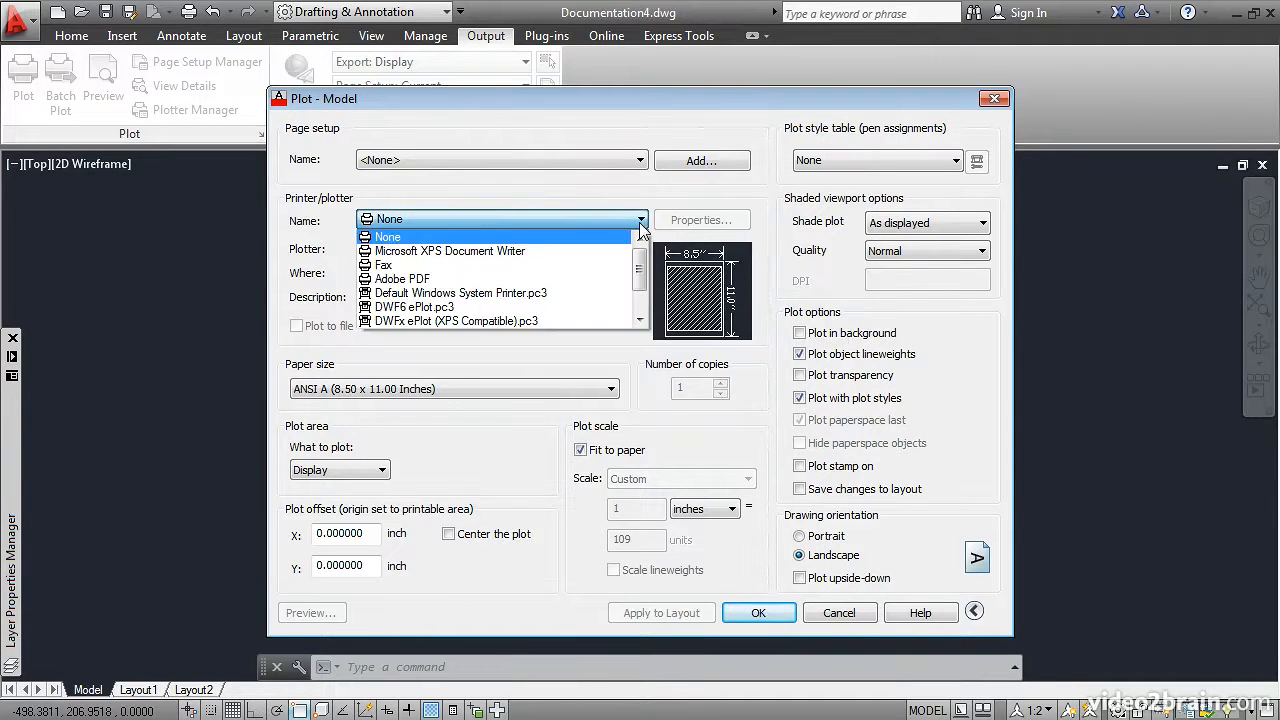
pyautogui.click(476, 307)
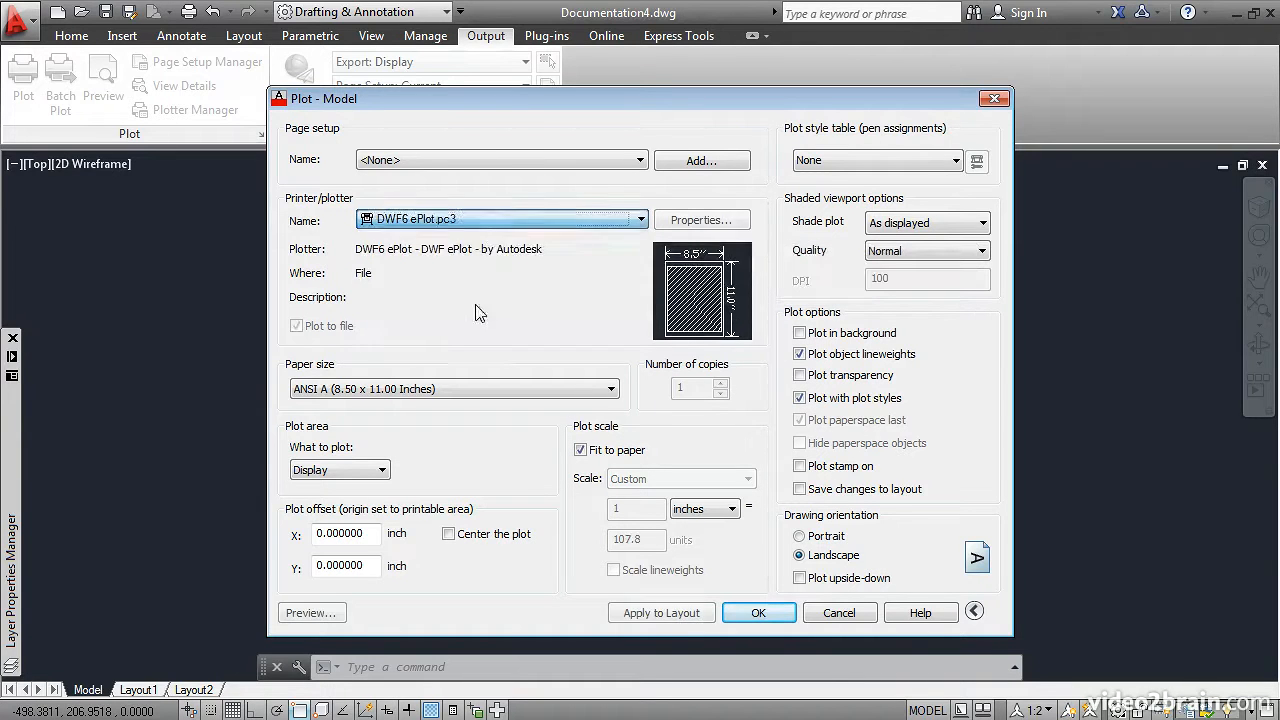
pyautogui.click(611, 389)
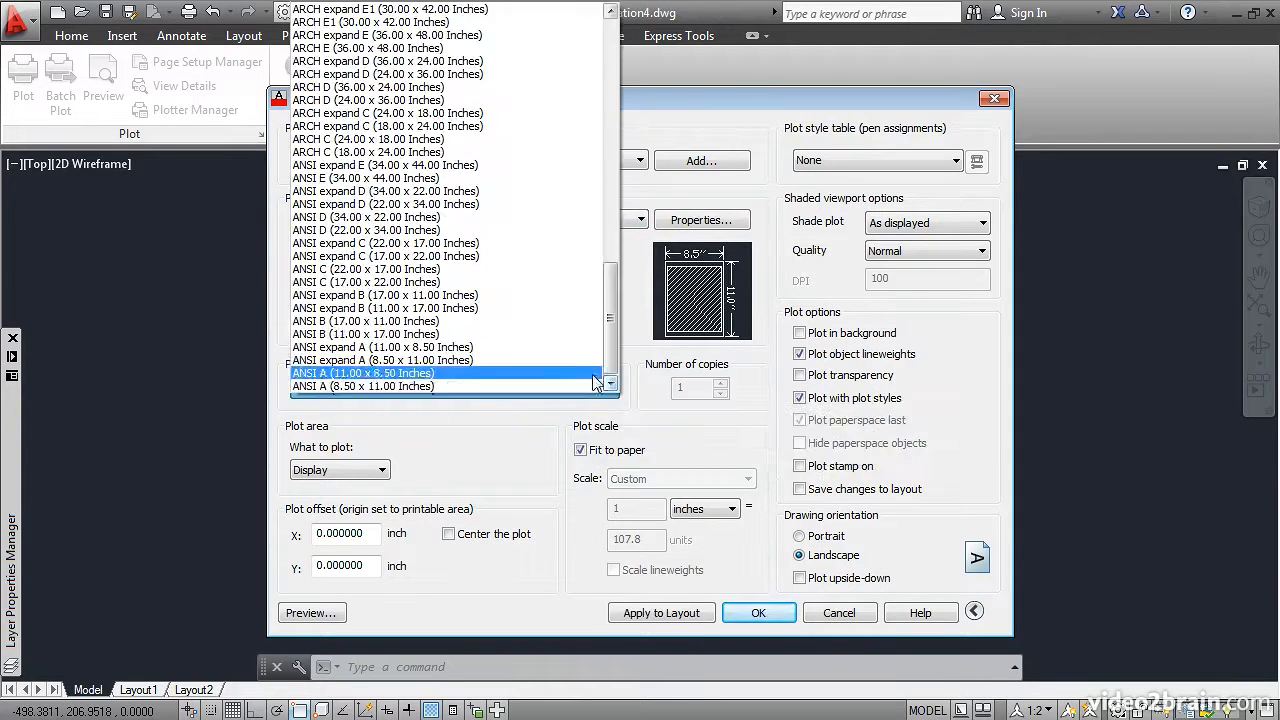
pyautogui.moveTo(609, 336); pyautogui.dragTo(610, 237)
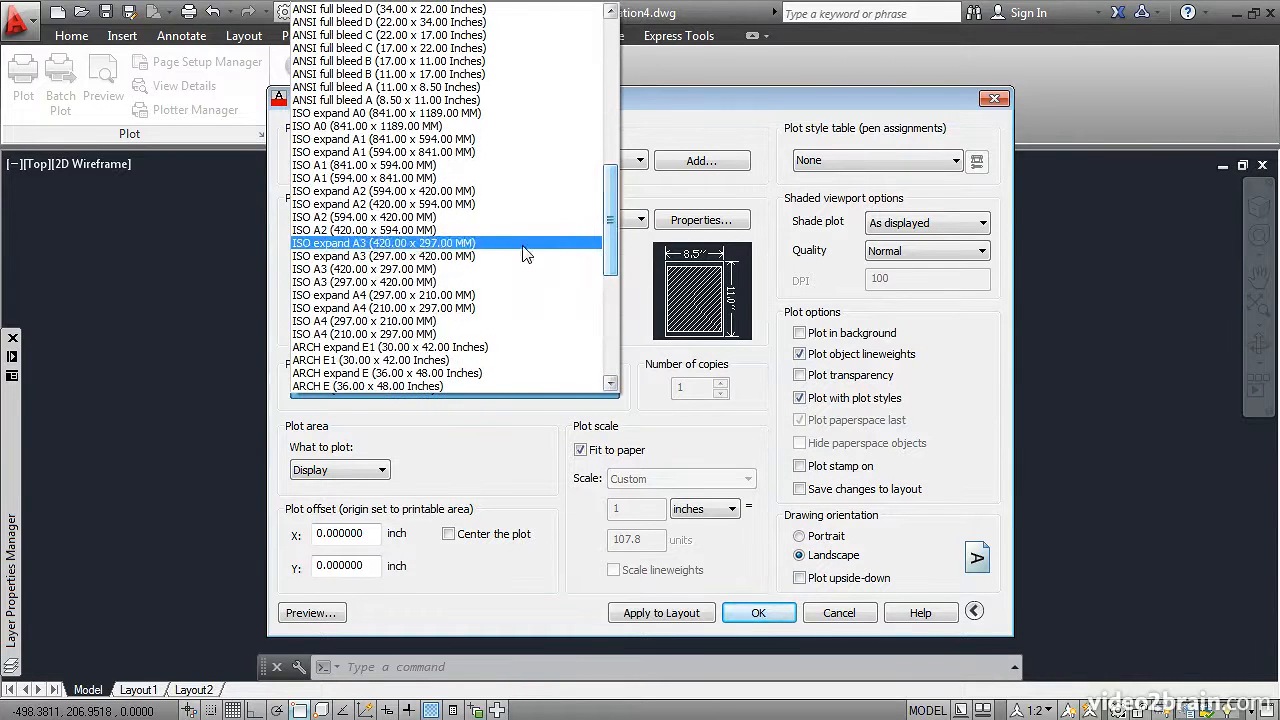
pyautogui.click(449, 275)
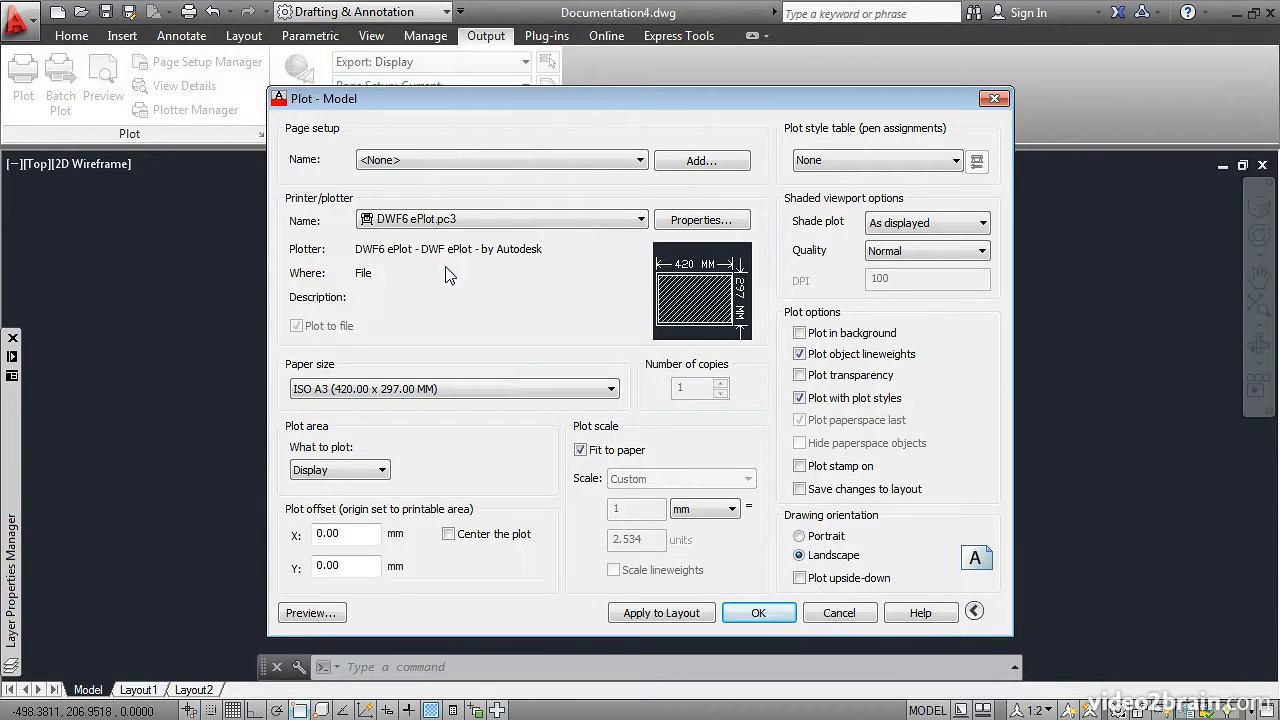
# - Define the plot area as a window enclosing the gear housing in model space
pyautogui.click(358, 472)
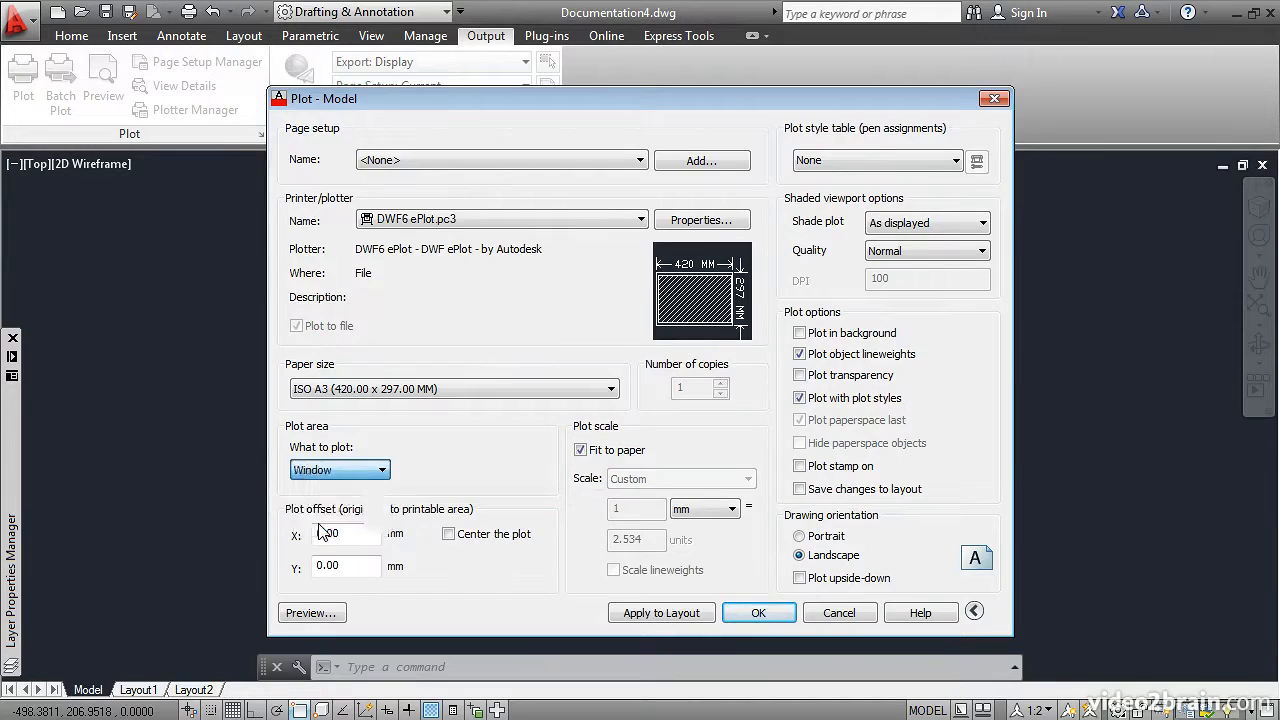
pyautogui.click(334, 526)
pyautogui.click(436, 170)
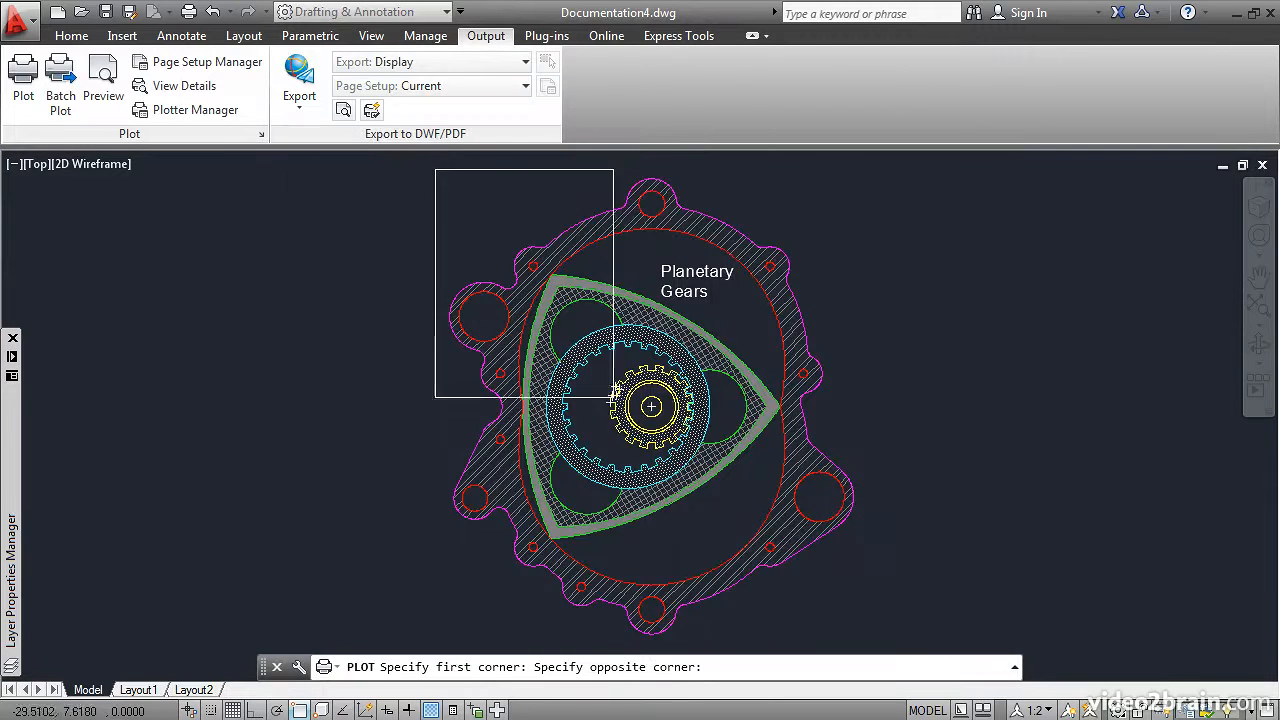
pyautogui.click(831, 630)
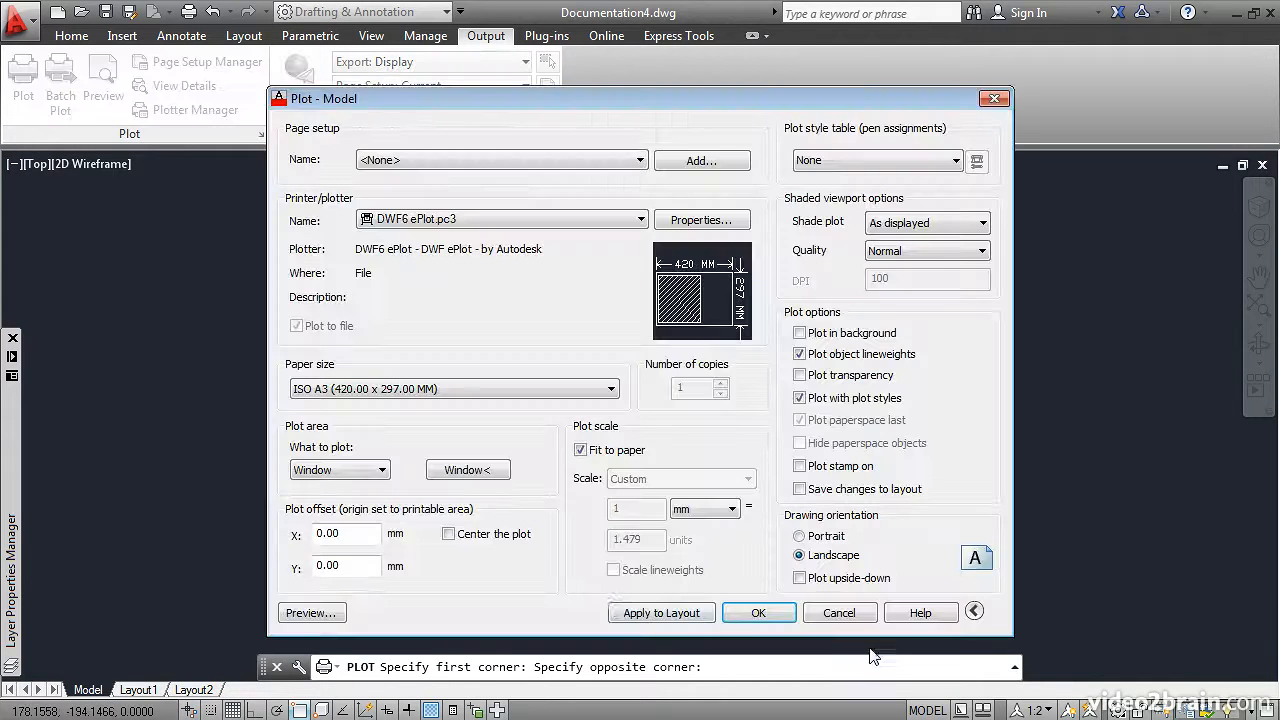
# - Set the plot scale to 1:2 instead of fitting to paper, and center the plot on the sheet
pyautogui.click(580, 450)
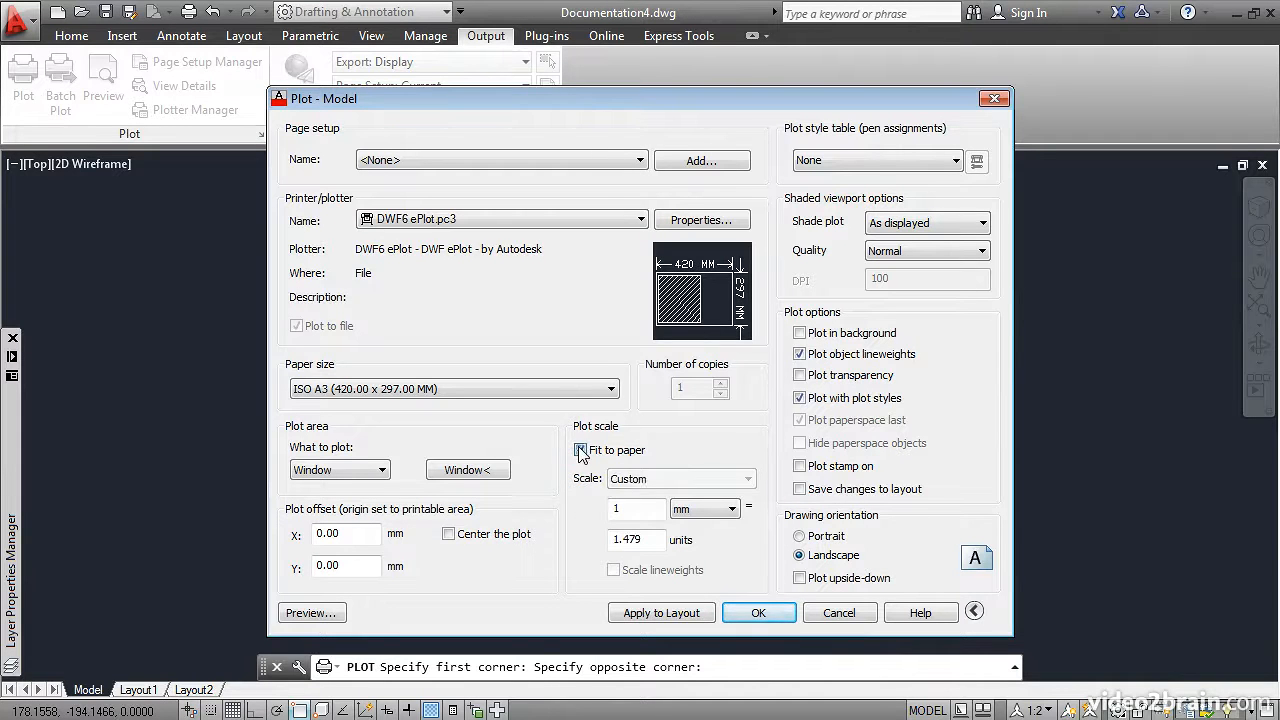
pyautogui.click(692, 482)
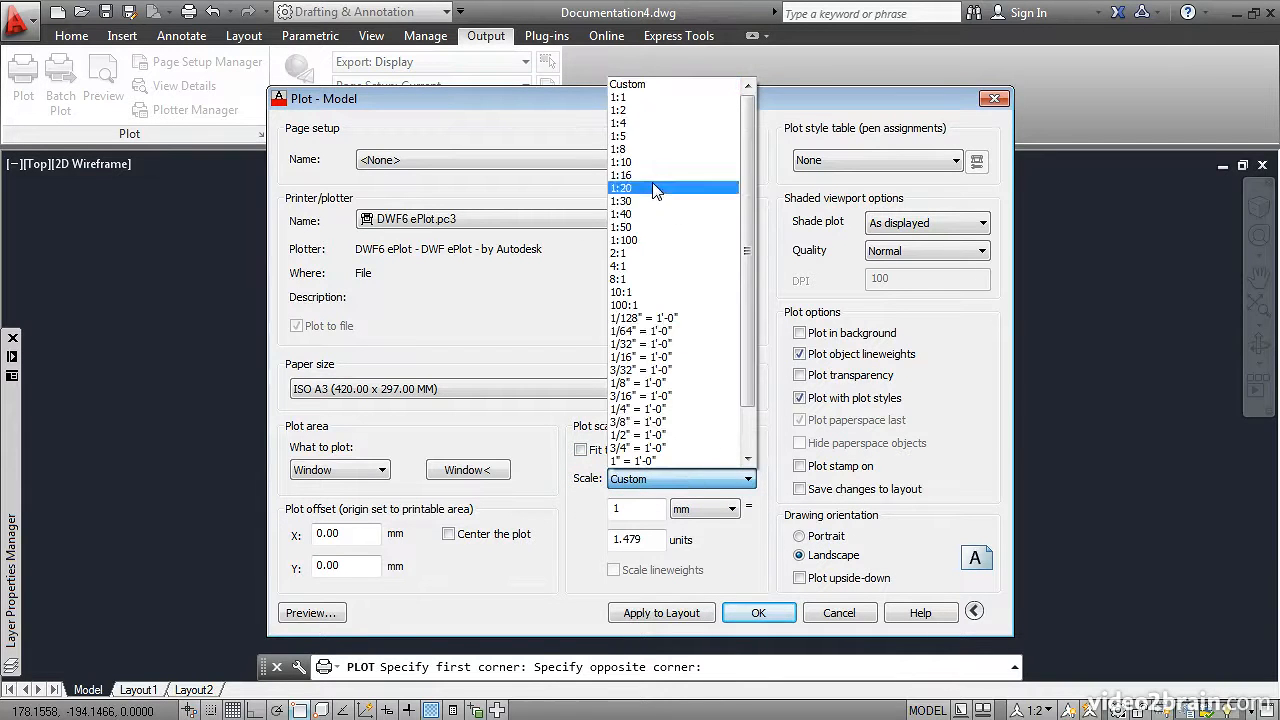
pyautogui.click(643, 110)
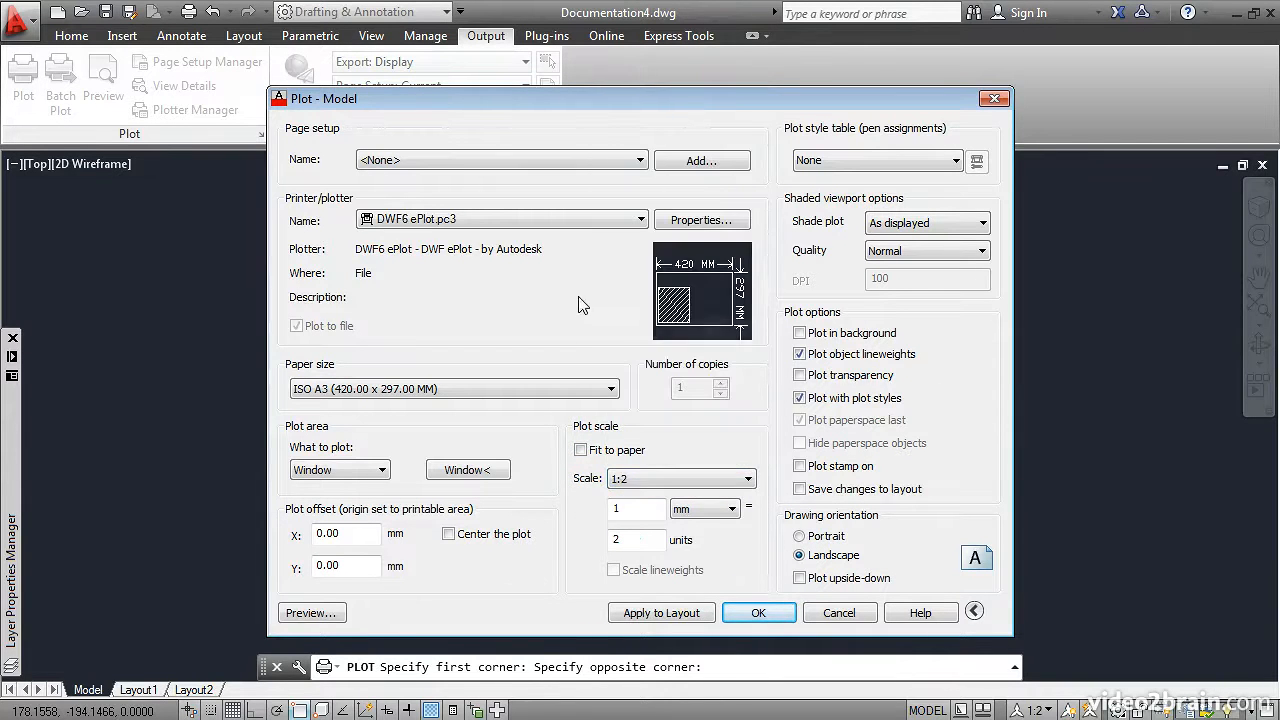
pyautogui.click(448, 536)
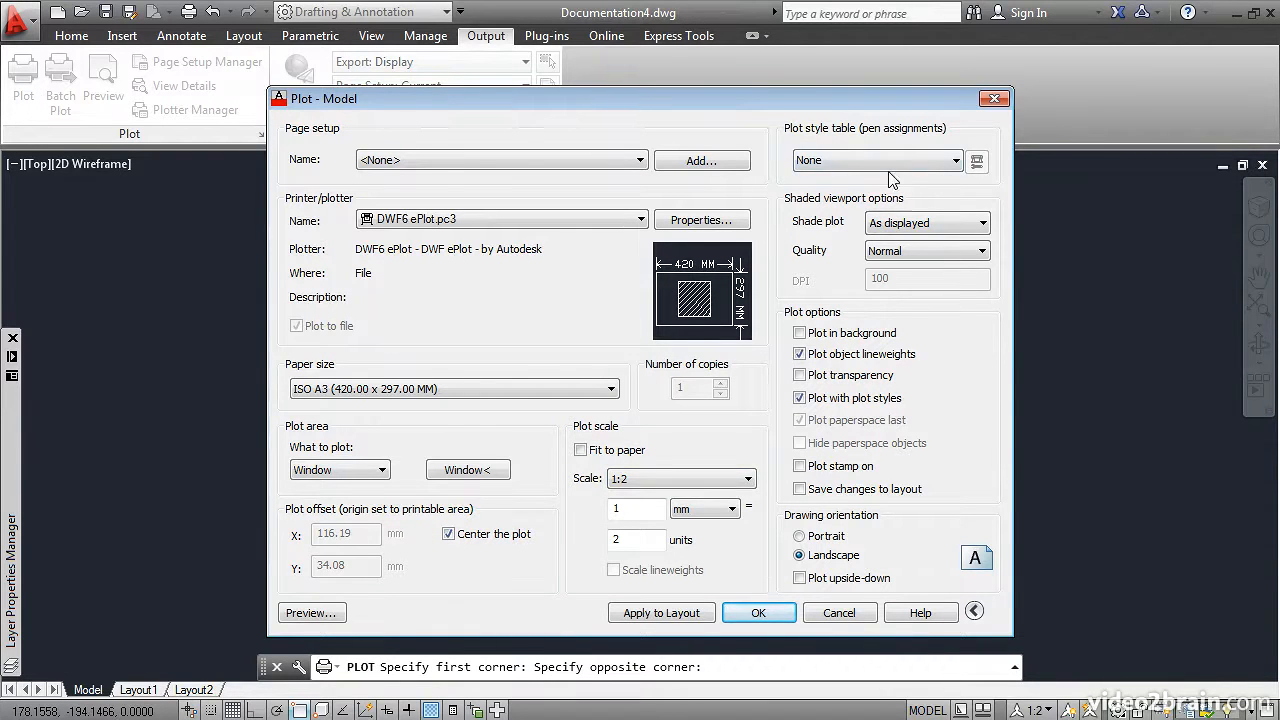
# - Assign the monochrome.ctb plot style table to the model plot without applying it to all layouts
pyautogui.click(952, 162)
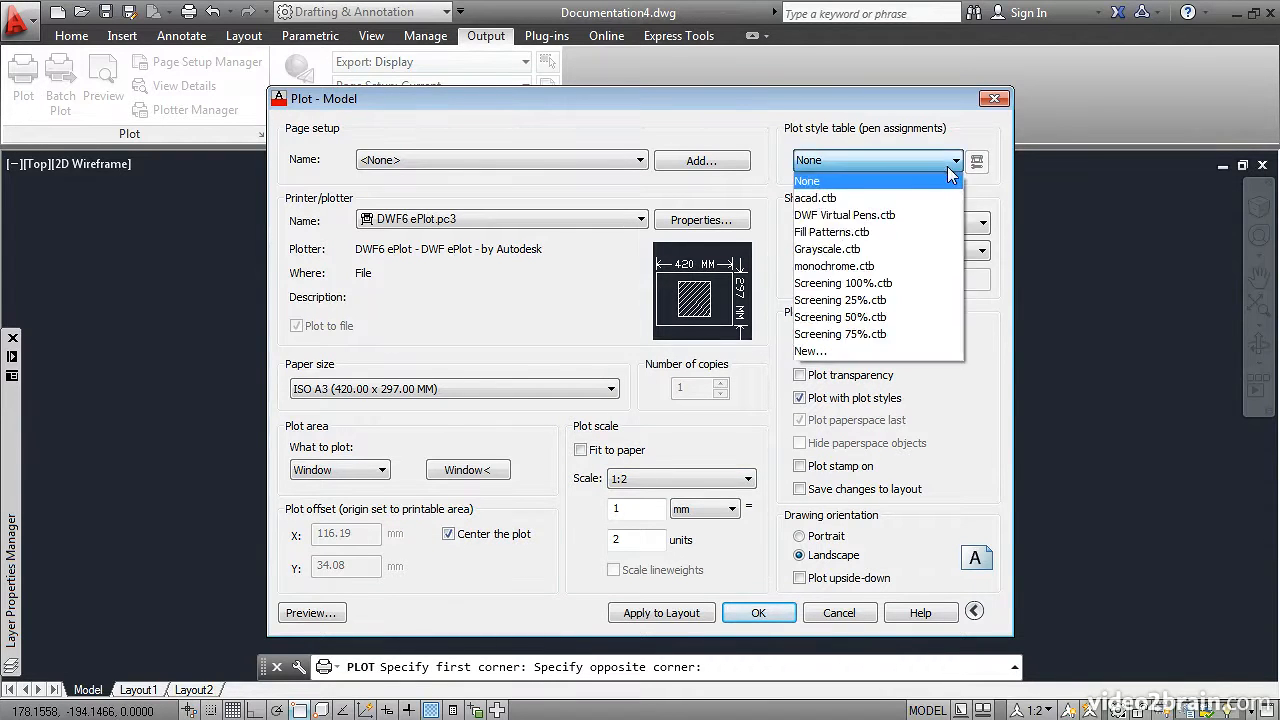
pyautogui.click(870, 272)
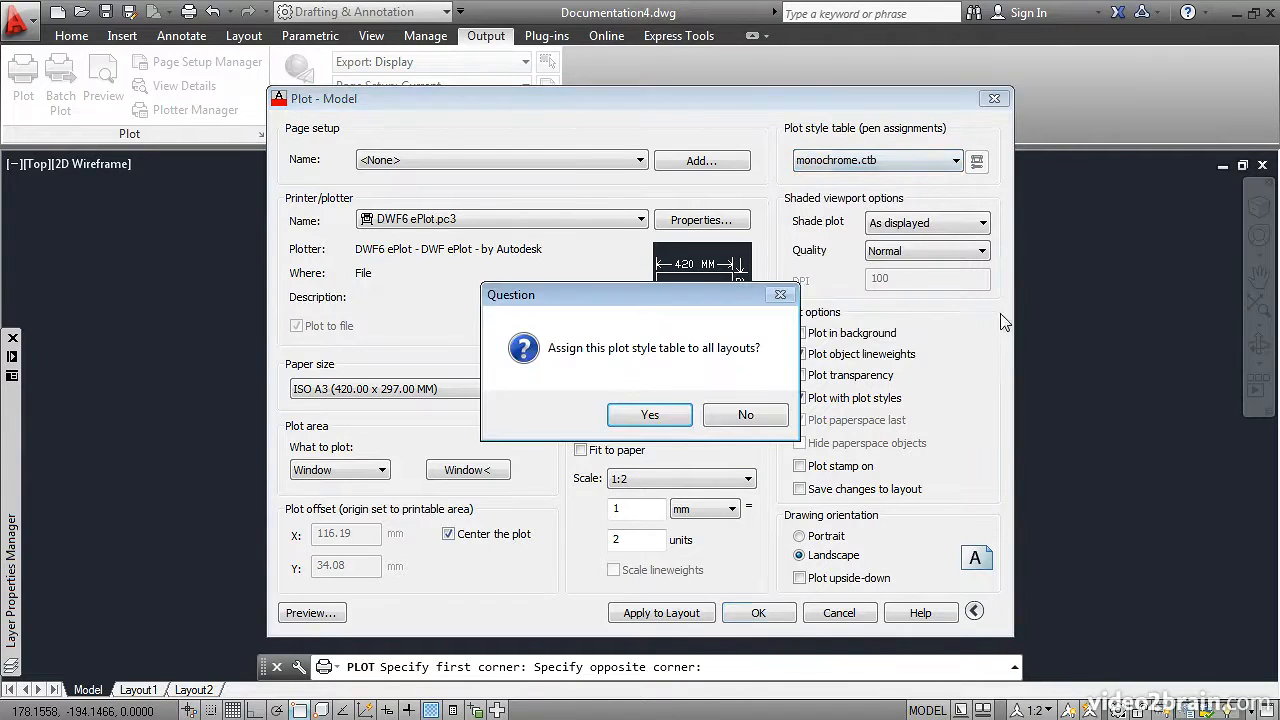
pyautogui.click(724, 420)
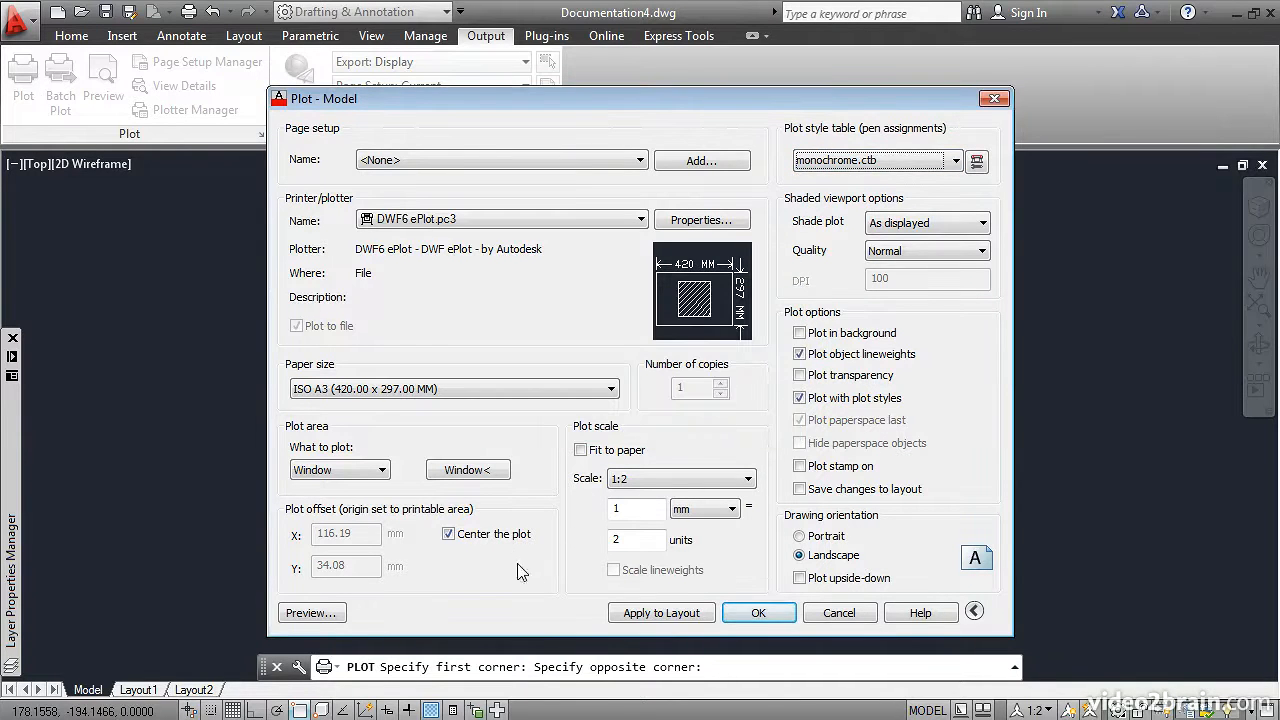
# - Preview the gear housing plot up close, plot it to Documentation4-Model.dwf in the My files folder and dismiss the completion notification
pyautogui.click(336, 614)
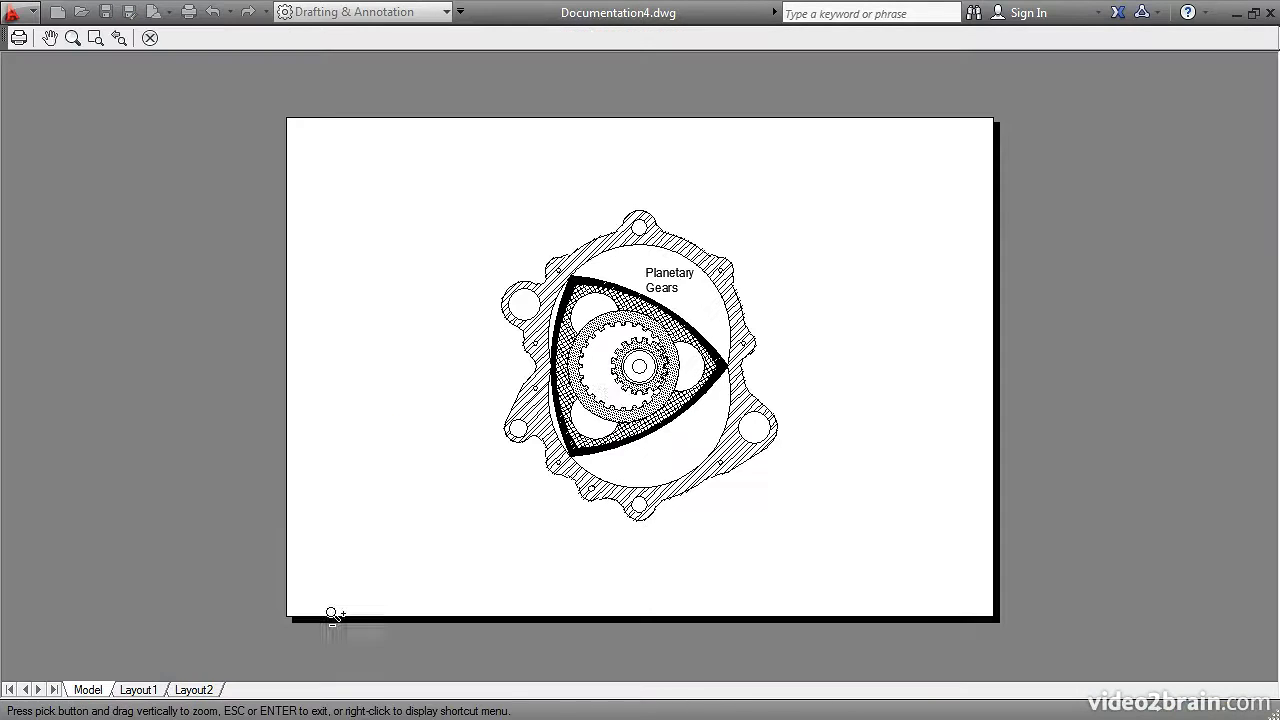
pyautogui.scroll(3, 680, 396)
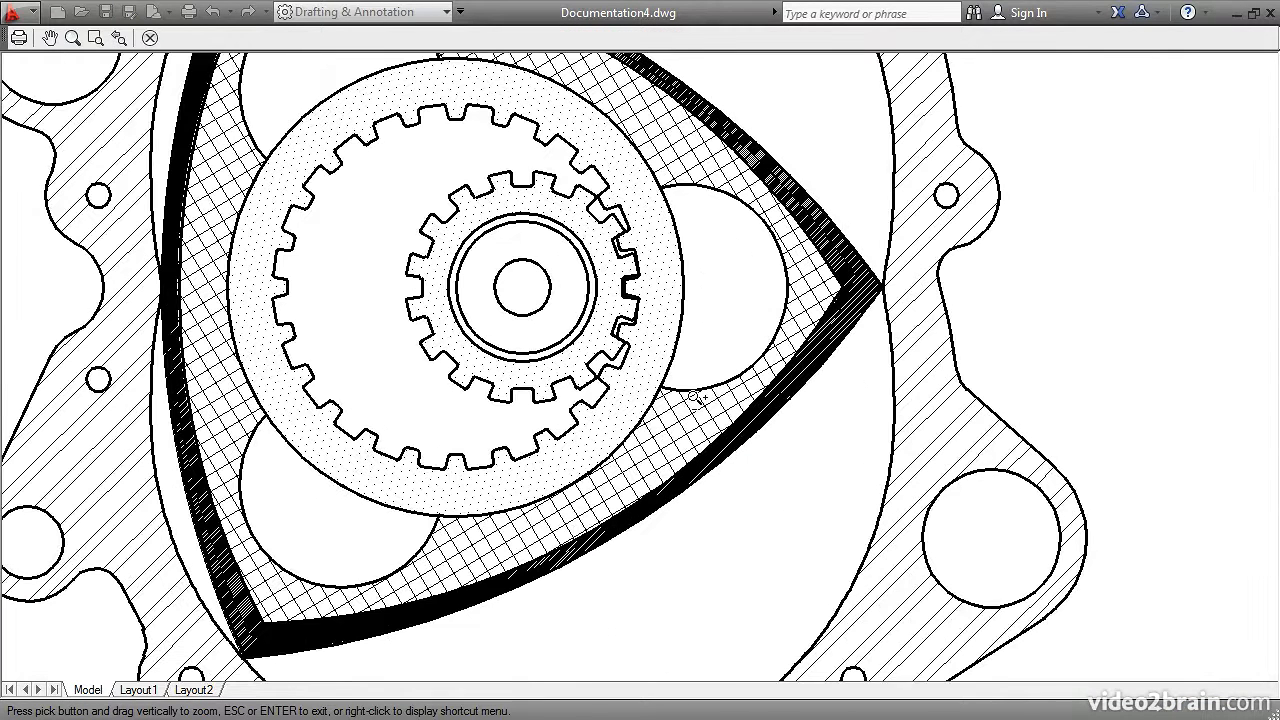
pyautogui.click(17, 39)
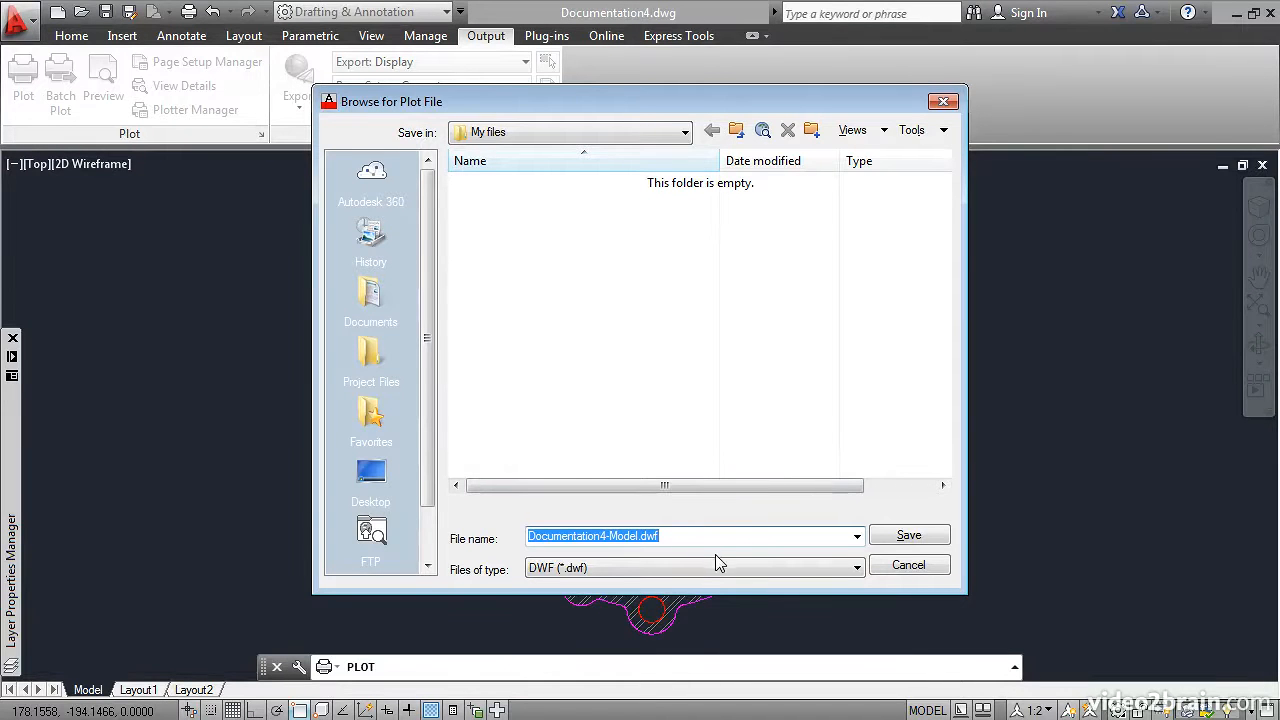
pyautogui.click(908, 536)
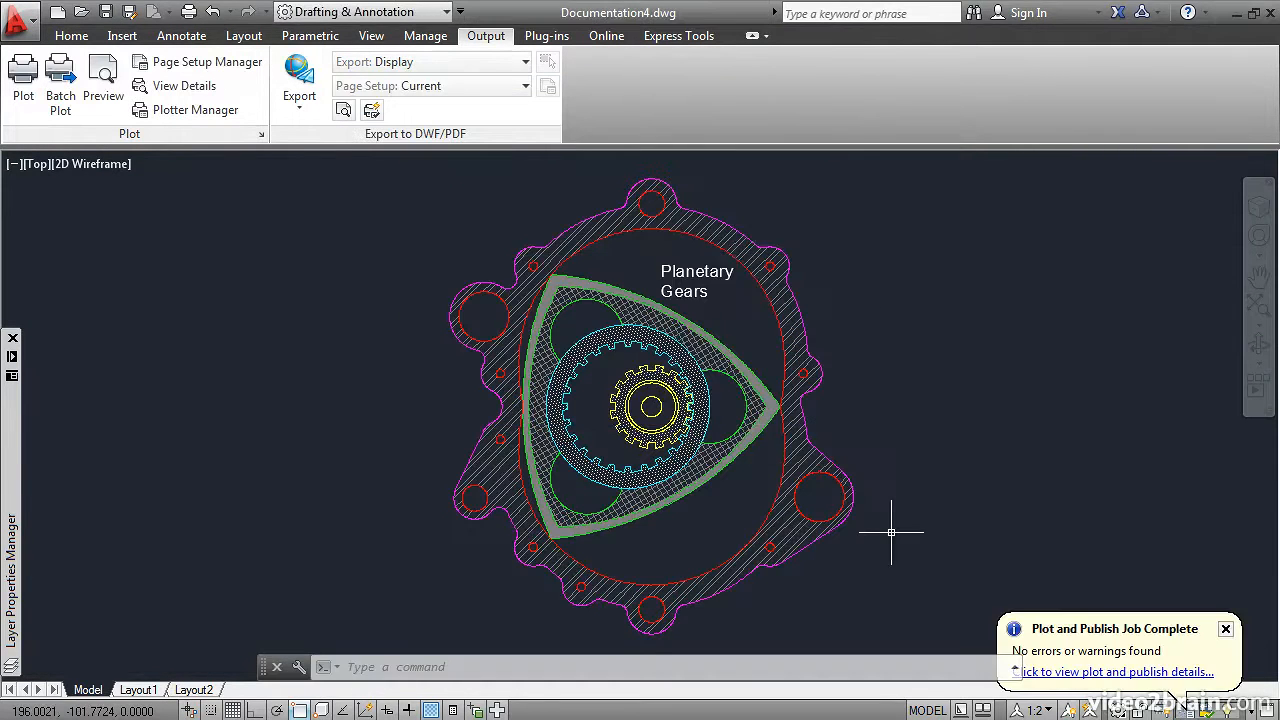
pyautogui.click(1227, 630)
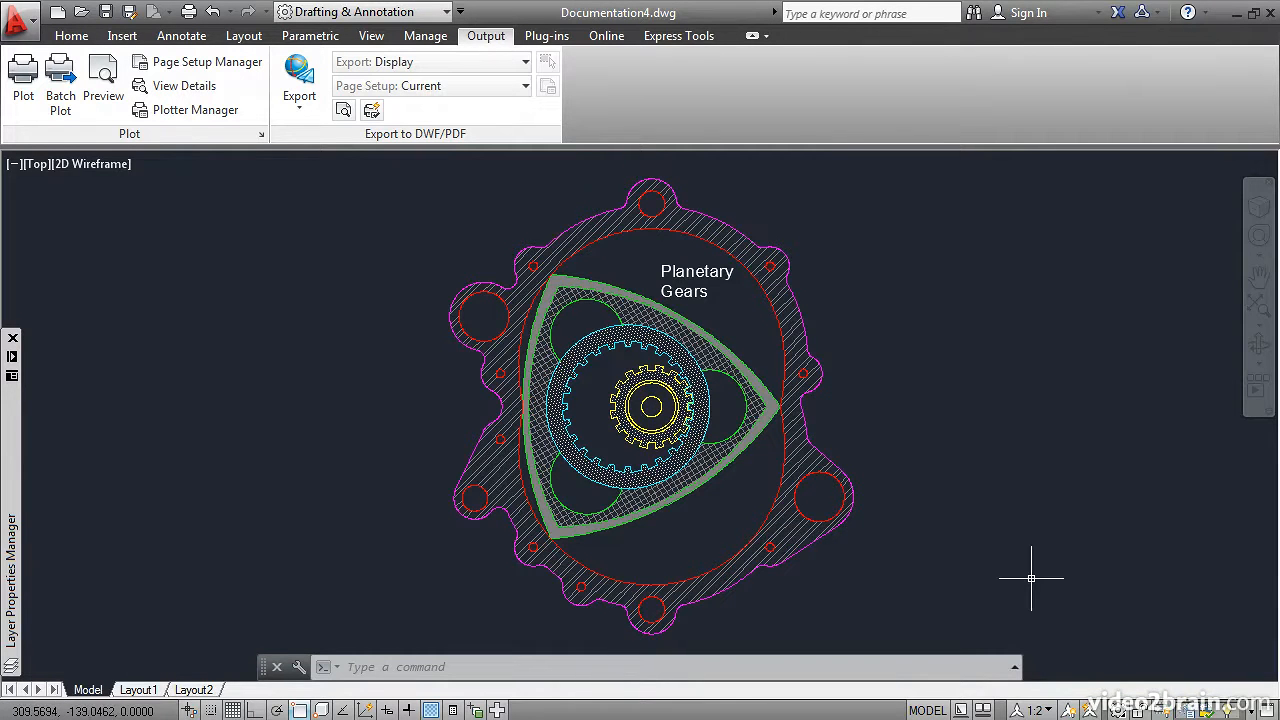